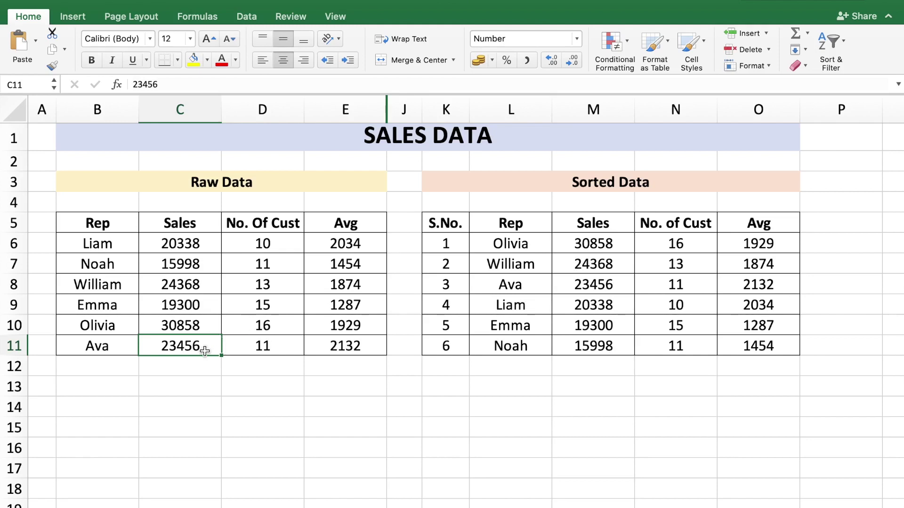
Set the Sales value in cell C11, the last row of the raw data, to 24368
{"action": "type", "text": "24"}
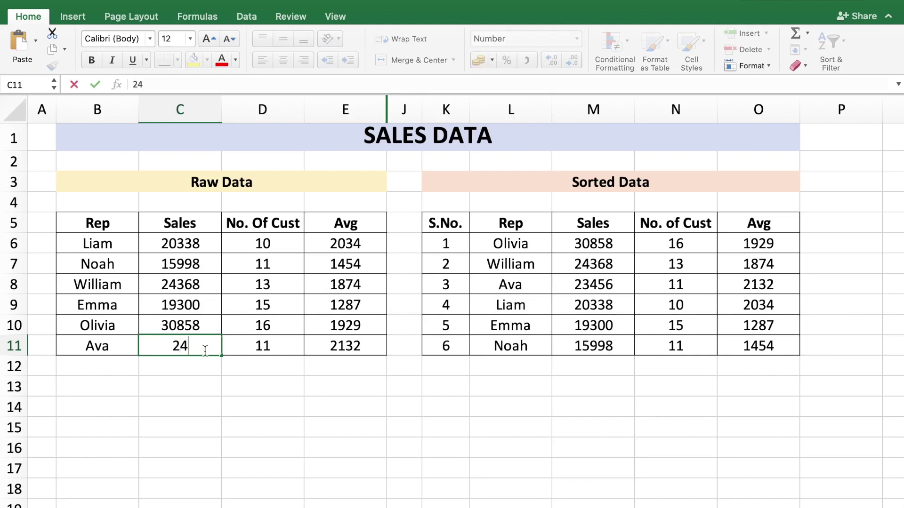
{"action": "type", "text": "368"}
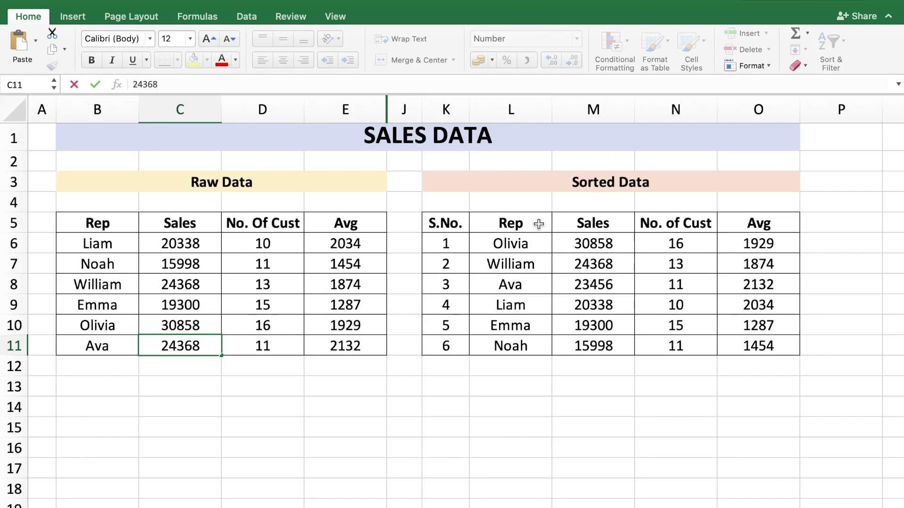
{"action": "key", "text": "Return"}
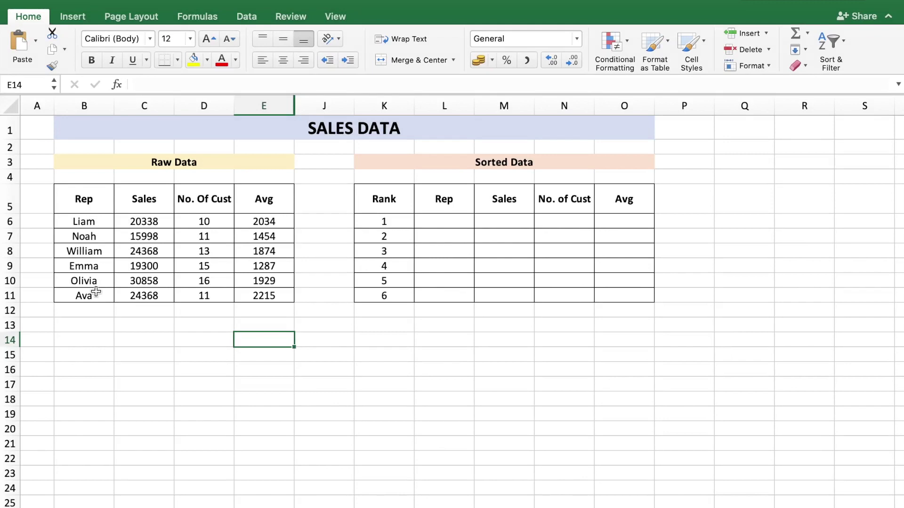
{"action": "left_click", "coordinate": [149, 224]}
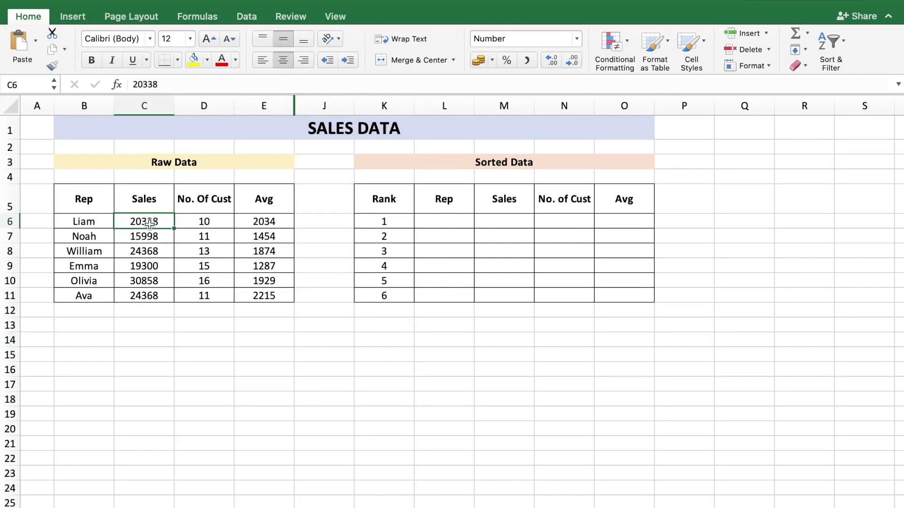
{"action": "left_click", "coordinate": [146, 240]}
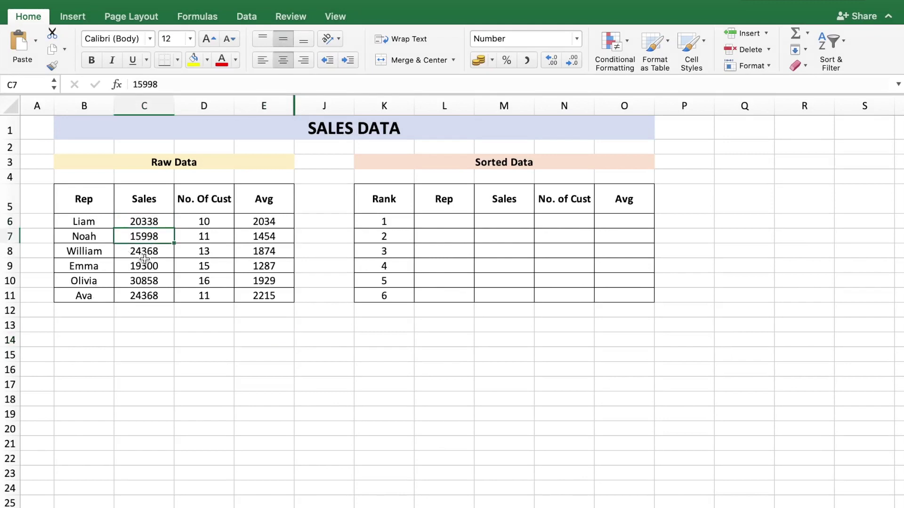
{"action": "left_click", "coordinate": [200, 225]}
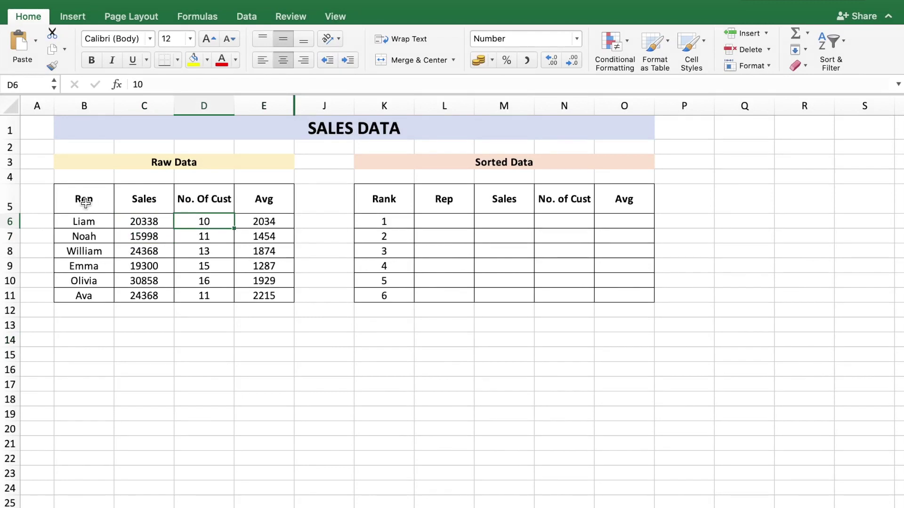
{"action": "left_click", "coordinate": [253, 220]}
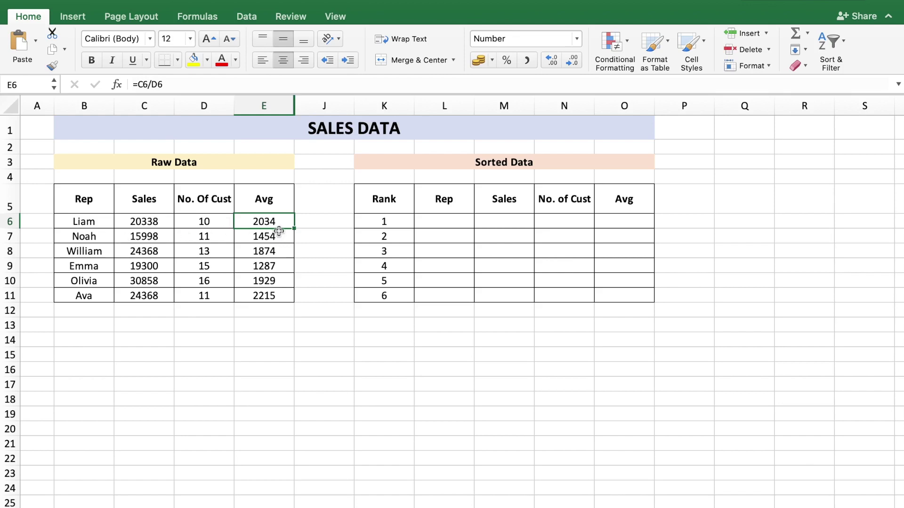
Unhide the hidden helper columns F to I between columns E and J
{"action": "left_click_drag", "start_coordinate": [268, 106], "coordinate": [325, 105]}
{"action": "right_click", "coordinate": [325, 106]}
{"action": "left_click", "coordinate": [351, 260]}
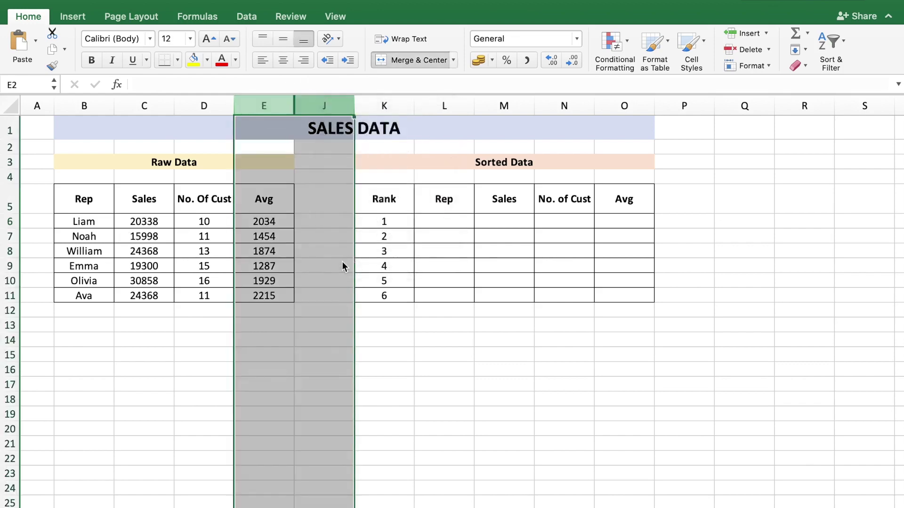
{"action": "left_click", "coordinate": [201, 351]}
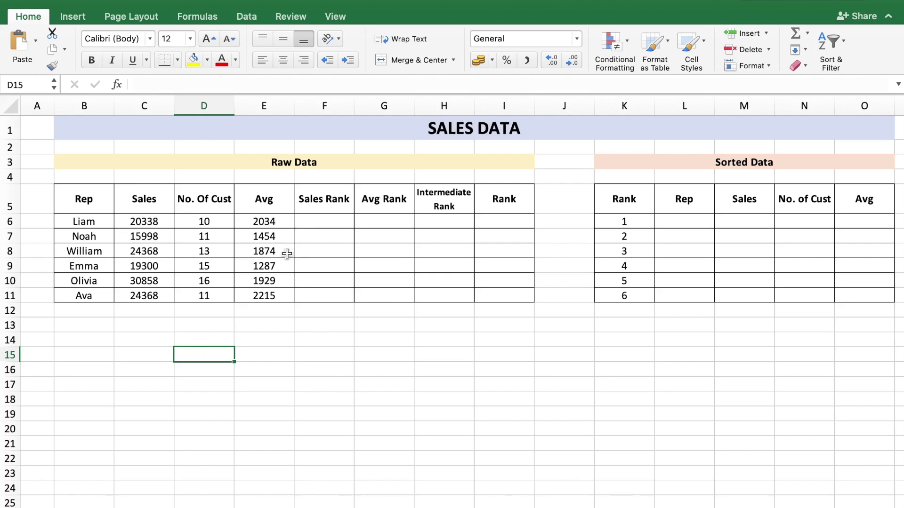
Enter =RANK(C6,$C$6:$C$11) in F6 to rank the first rep's sales, with the reference range locked as absolute
{"action": "left_click", "coordinate": [323, 218]}
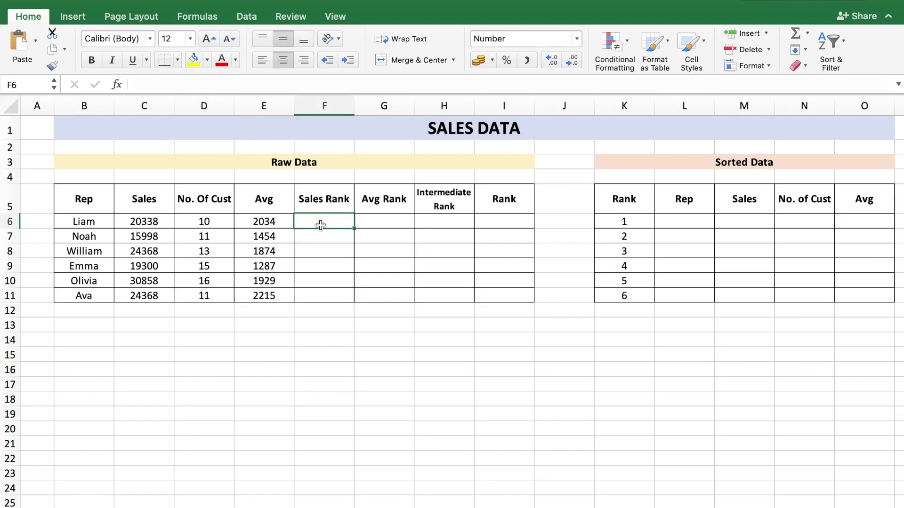
{"action": "type", "text": "=r"}
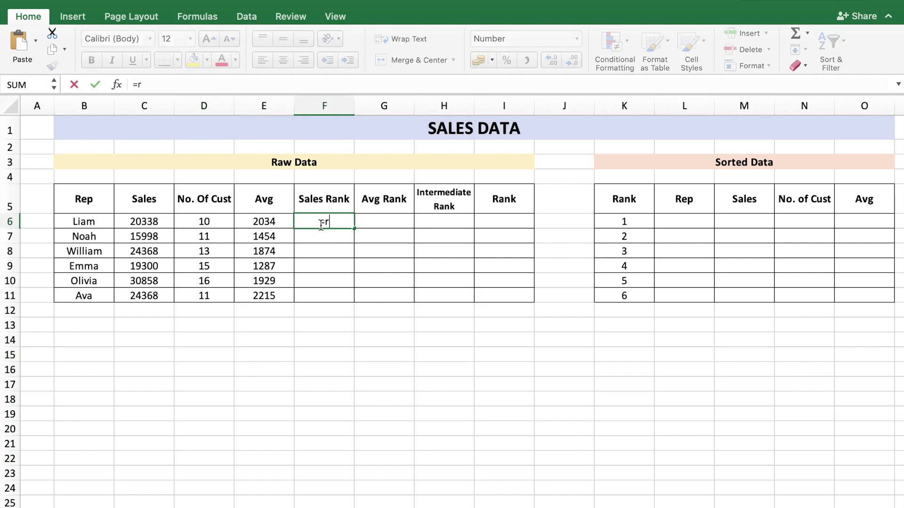
{"action": "type", "text": "ank("}
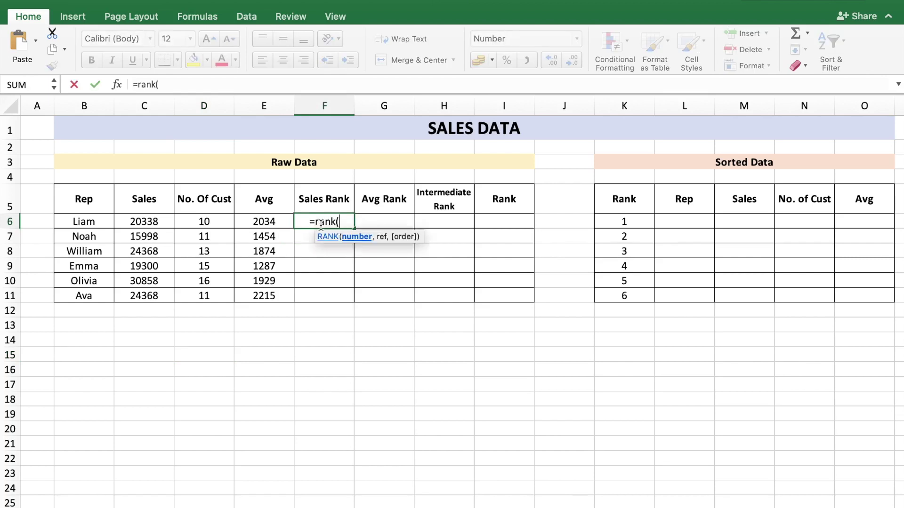
{"action": "left_click", "coordinate": [162, 221]}
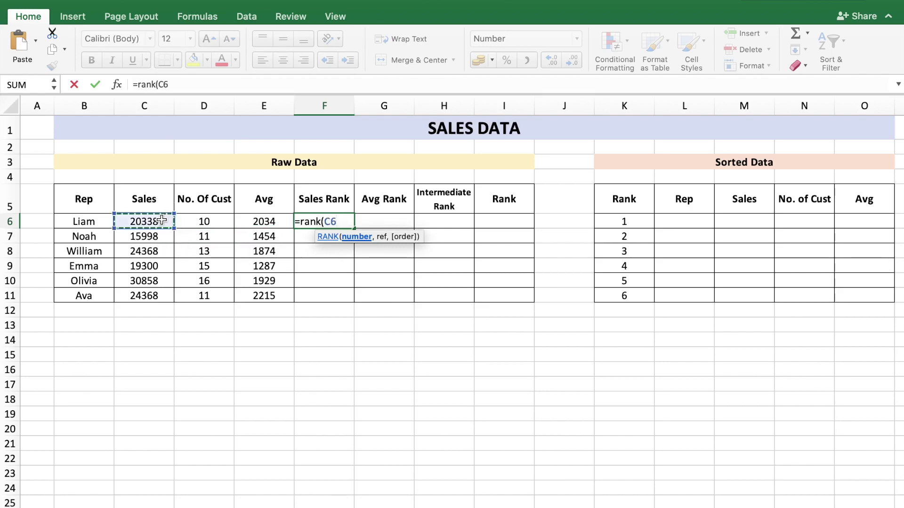
{"action": "type", "text": ","}
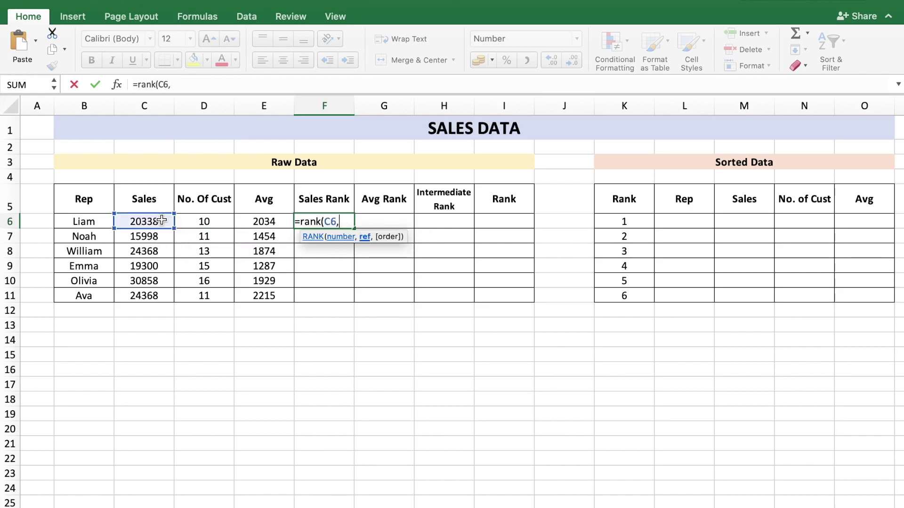
{"action": "left_click", "coordinate": [162, 221]}
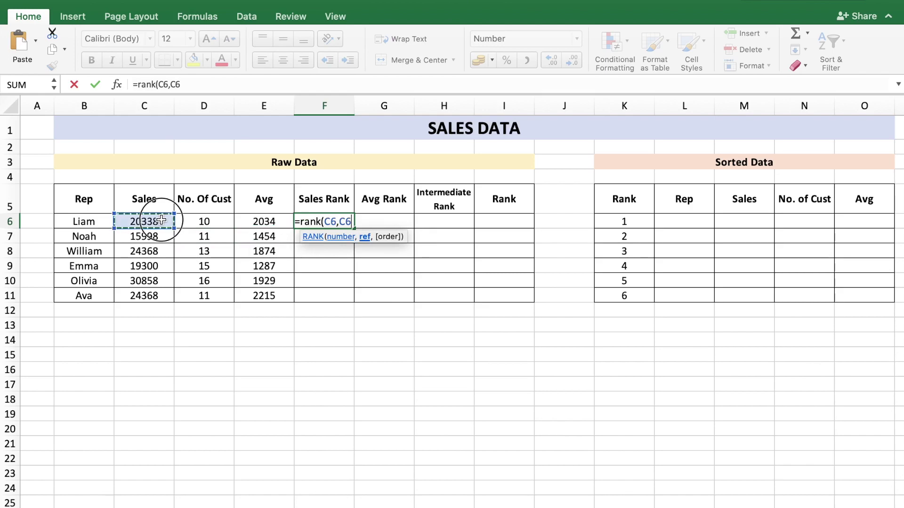
{"action": "left_click_drag", "start_coordinate": [162, 221], "coordinate": [148, 295]}
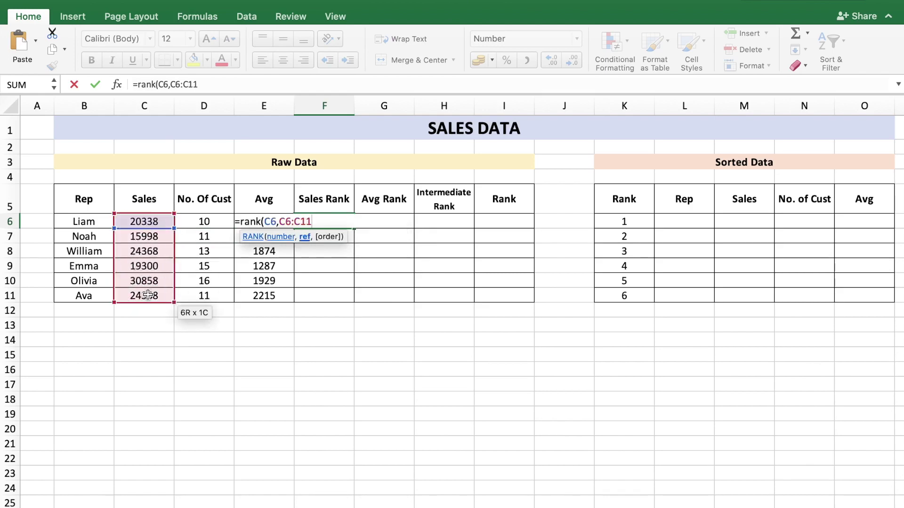
{"action": "type", "text": ")"}
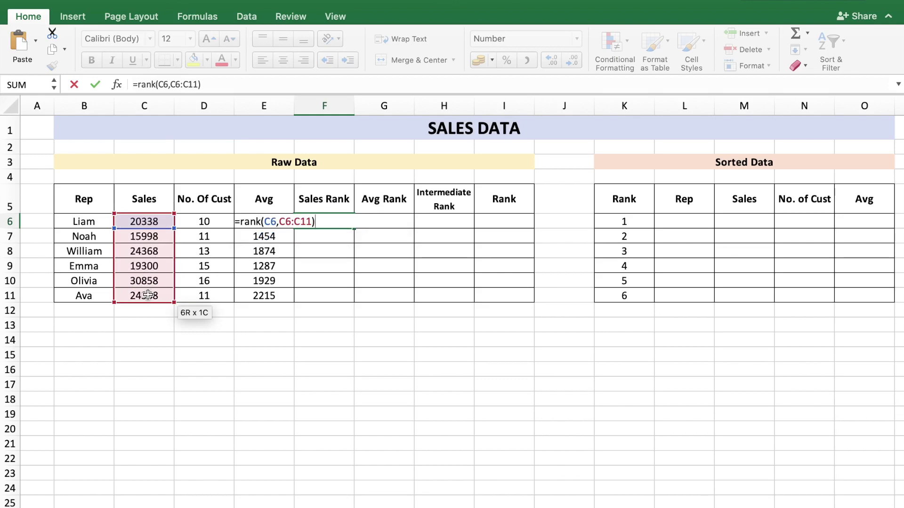
{"action": "left_click_drag", "start_coordinate": [170, 84], "coordinate": [199, 85]}
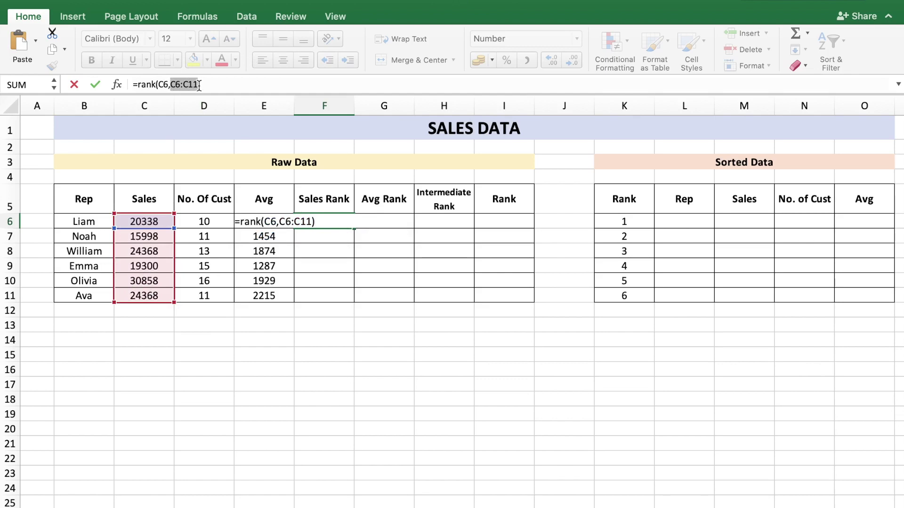
{"action": "key", "text": "F4"}
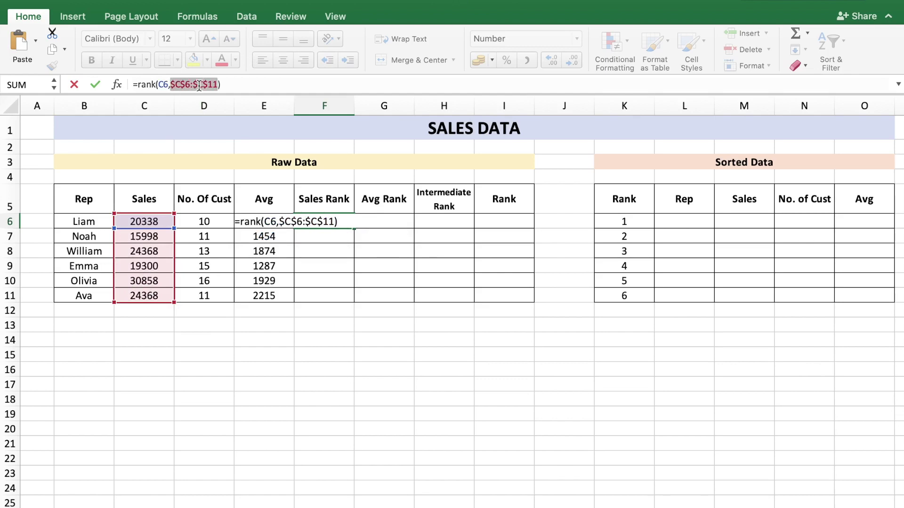
{"action": "key", "text": "Return"}
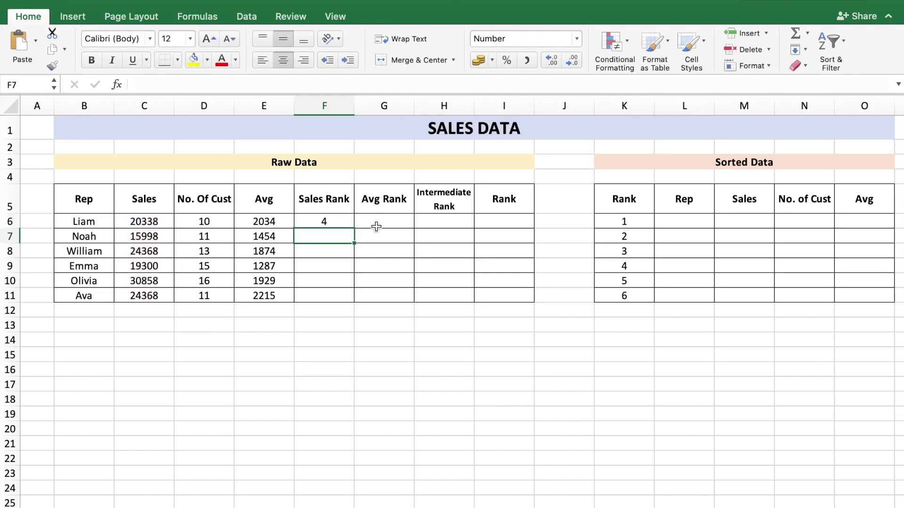
Fill the Sales Rank formula from F6 down to F11
{"action": "left_click", "coordinate": [336, 222]}
{"action": "left_click_drag", "start_coordinate": [354, 229], "coordinate": [348, 302]}
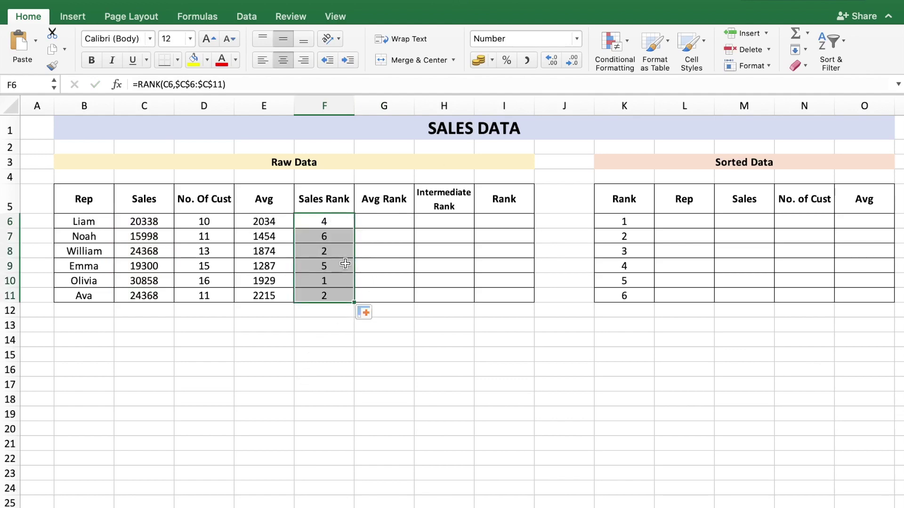
{"action": "left_click", "coordinate": [331, 280]}
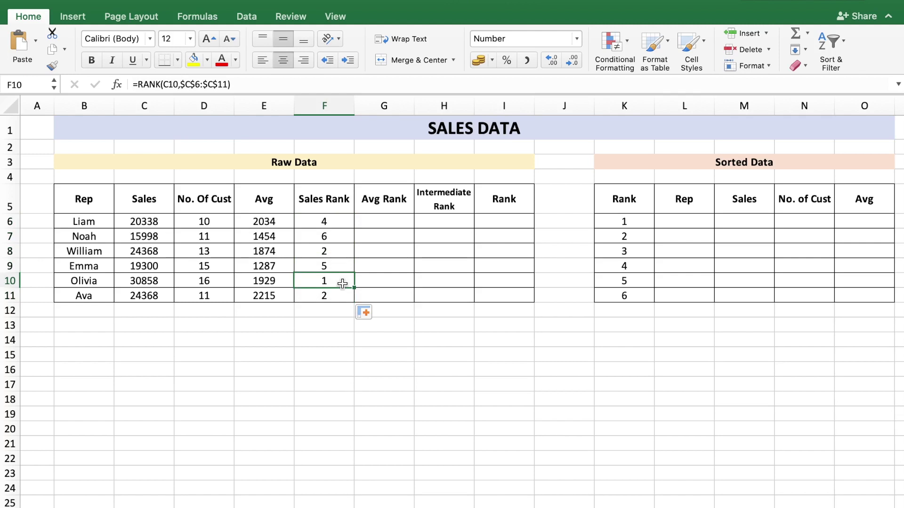
Enter =RANK(E6,$E$6:$E$11) in G6 to rank the first rep's average, with the reference range locked as absolute
{"action": "left_click", "coordinate": [377, 222]}
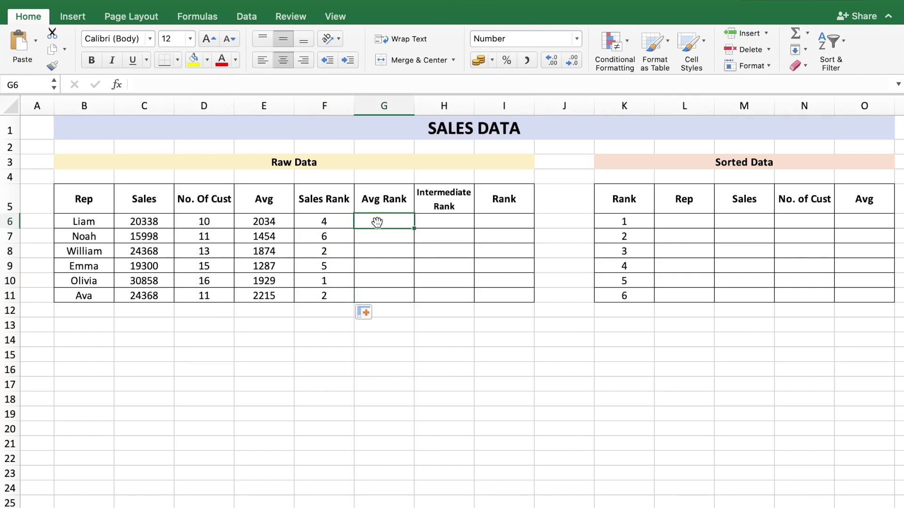
{"action": "type", "text": "=rank("}
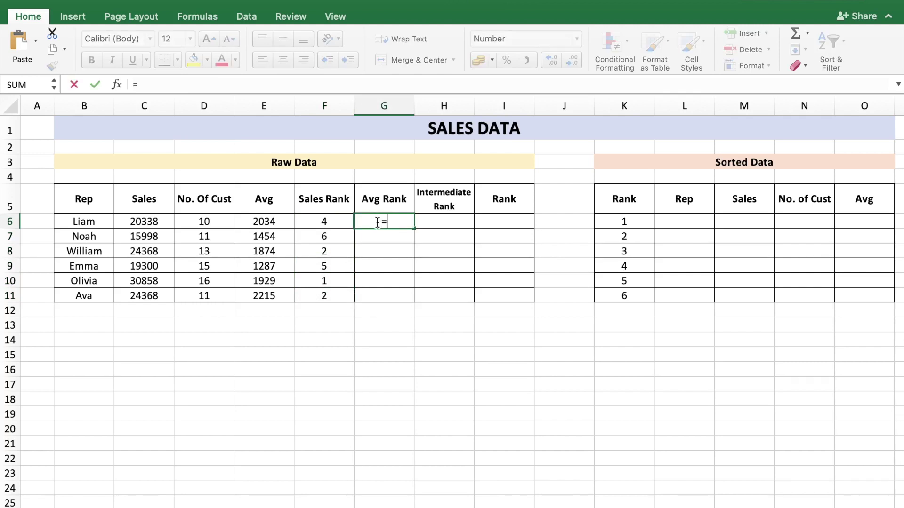
{"action": "left_click", "coordinate": [265, 221]}
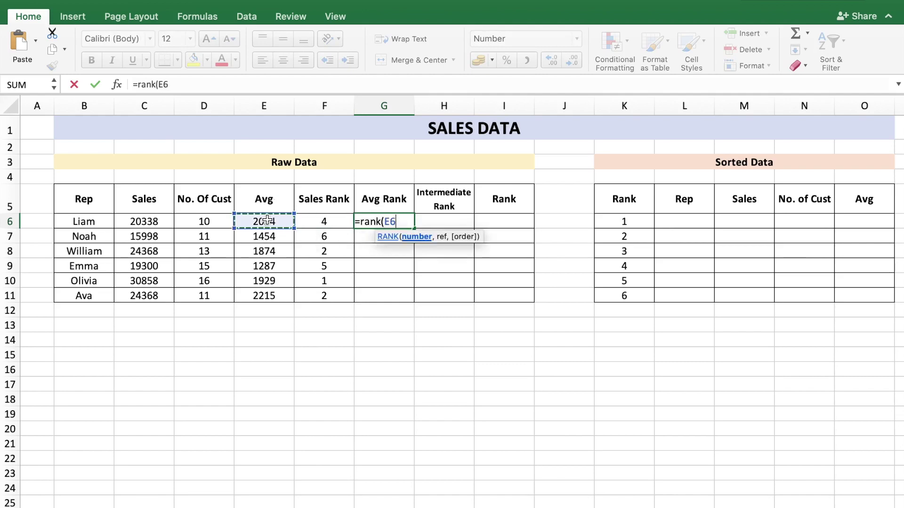
{"action": "type", "text": ","}
{"action": "left_click_drag", "start_coordinate": [267, 220], "coordinate": [270, 301]}
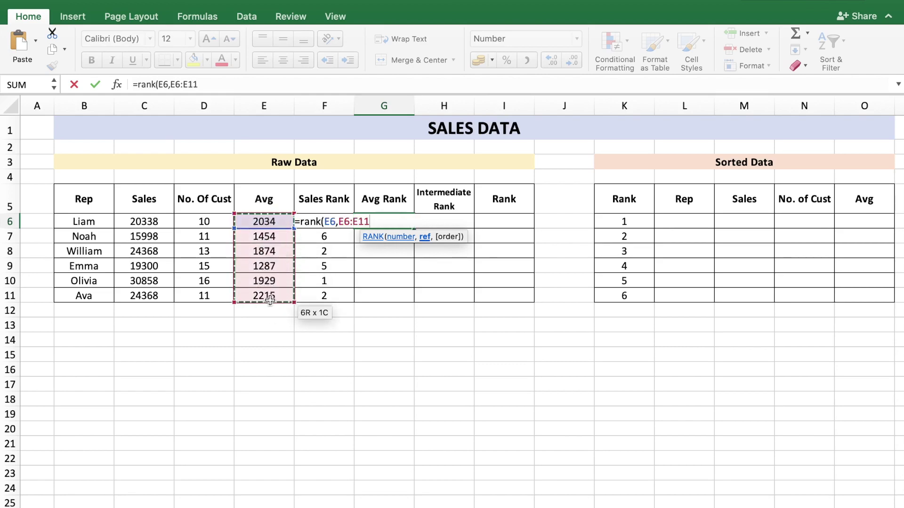
{"action": "type", "text": ")"}
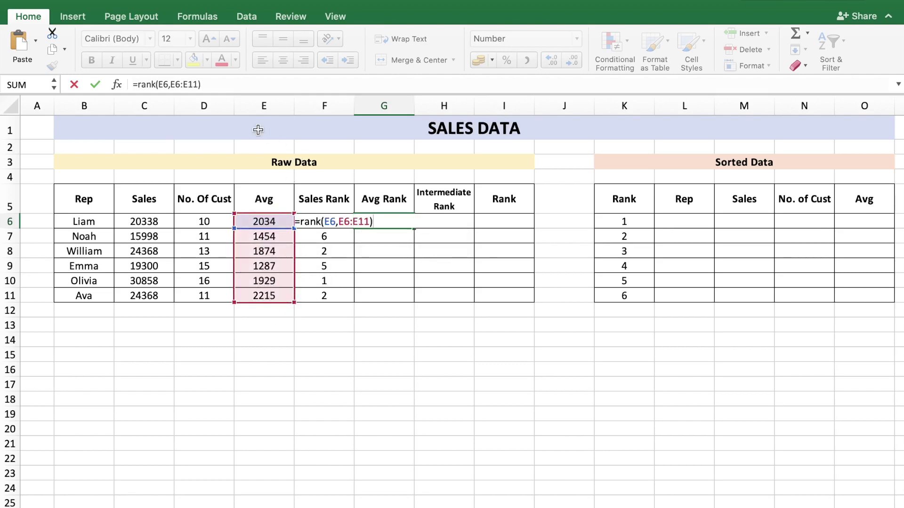
{"action": "left_click", "coordinate": [172, 84]}
{"action": "left_click_drag", "start_coordinate": [171, 85], "coordinate": [199, 87]}
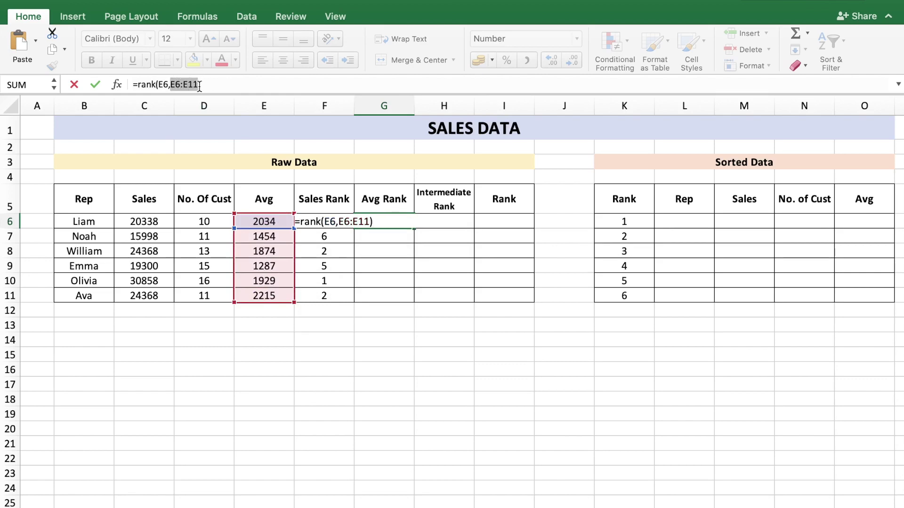
{"action": "key", "text": "F4"}
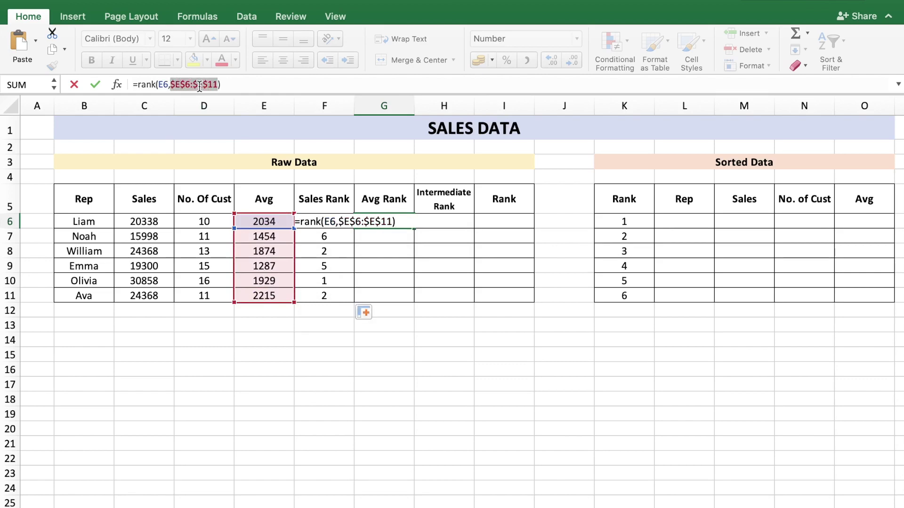
{"action": "key", "text": "Return"}
Fill the Avg Rank formula from G6 down to G11
{"action": "left_click", "coordinate": [402, 221]}
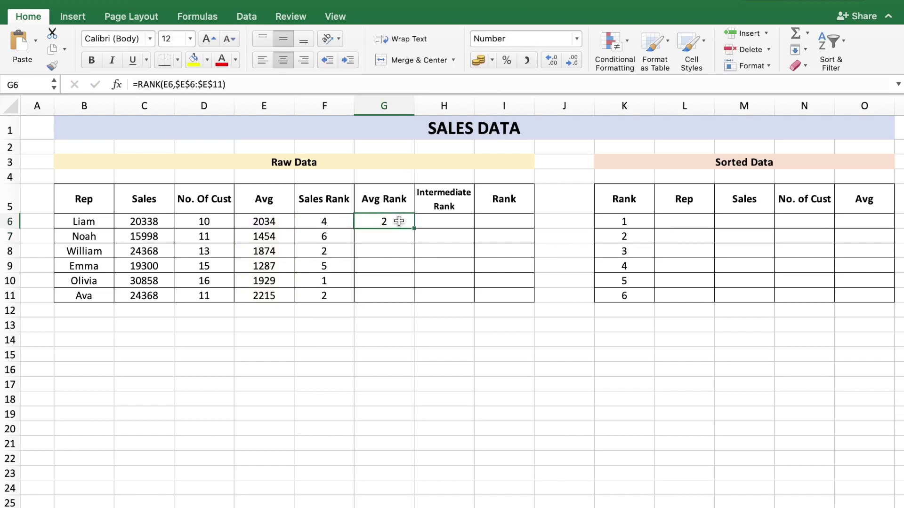
{"action": "left_click_drag", "start_coordinate": [414, 230], "coordinate": [410, 300]}
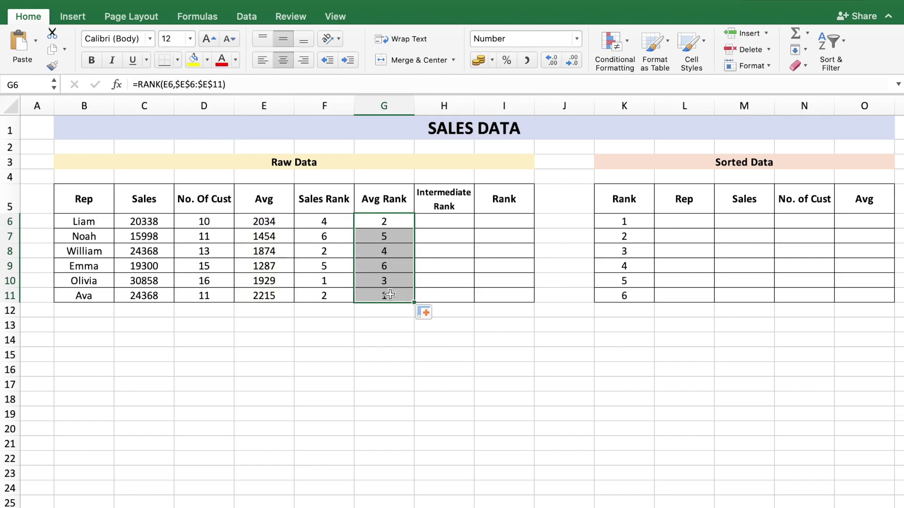
{"action": "left_click", "coordinate": [402, 294]}
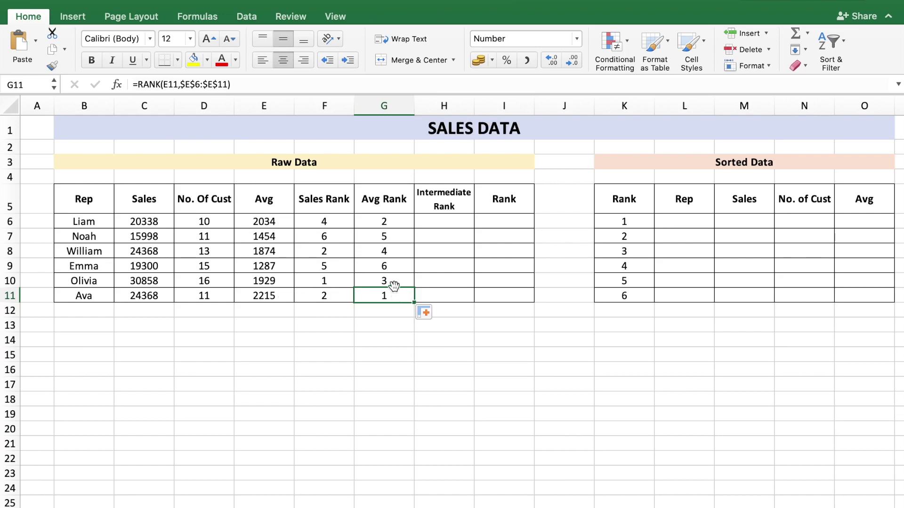
{"action": "left_click", "coordinate": [270, 266]}
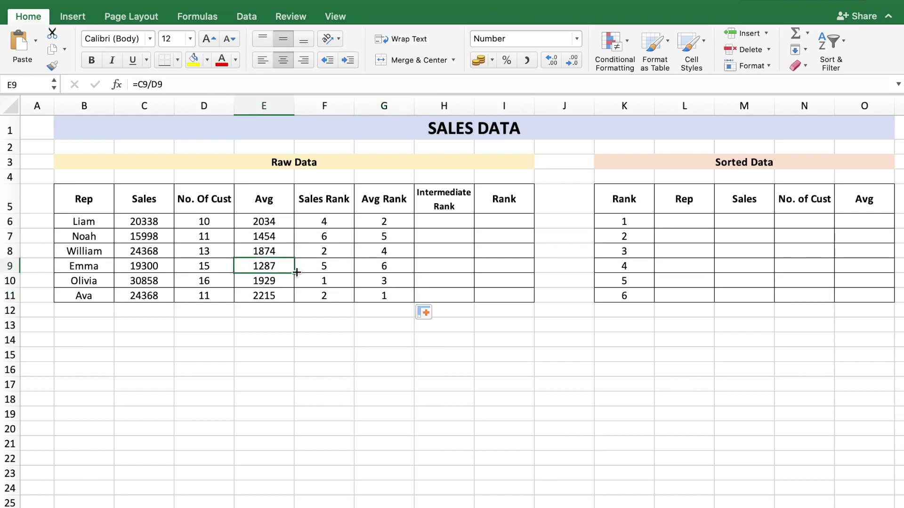
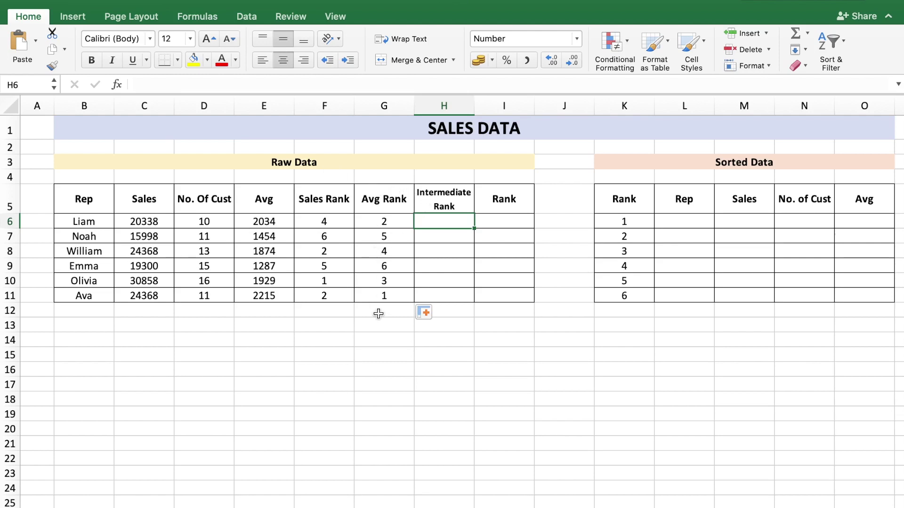
Enter =1*F6+0.1*G6 in H6 as the intermediate rank and fill the formula down to H11
{"action": "key", "text": "Down"}
{"action": "key", "text": "Down"}
{"action": "left_click", "coordinate": [439, 221]}
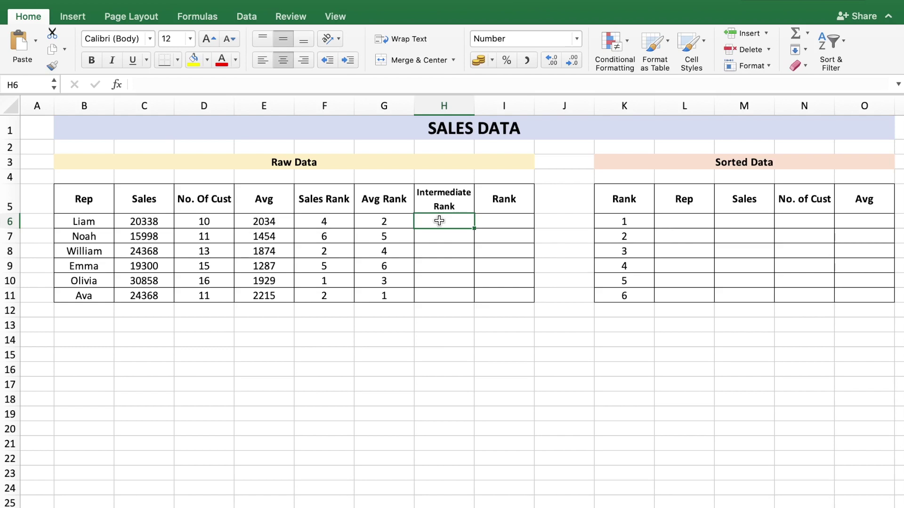
{"action": "type", "text": "1"}
{"action": "key", "text": "BackSpace"}
{"action": "type", "text": "=1*"}
{"action": "left_click", "coordinate": [343, 225]}
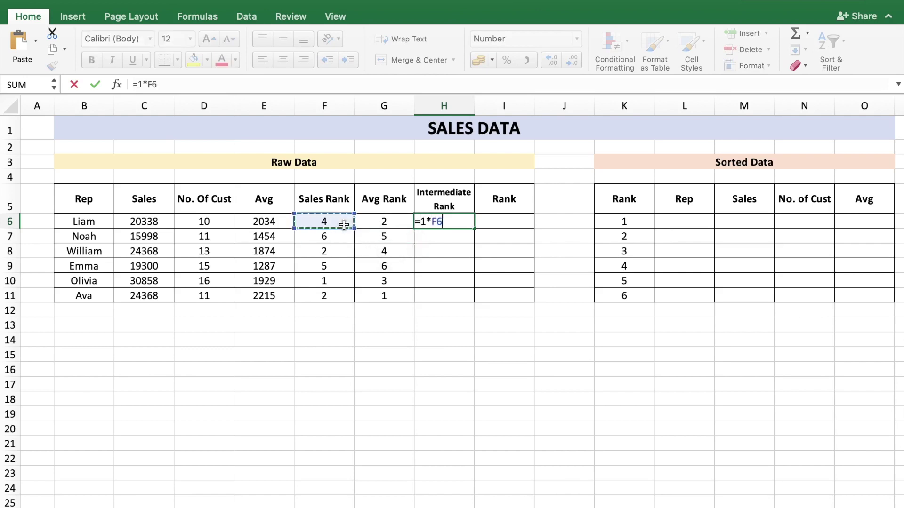
{"action": "type", "text": "+"}
{"action": "type", "text": "0.1"}
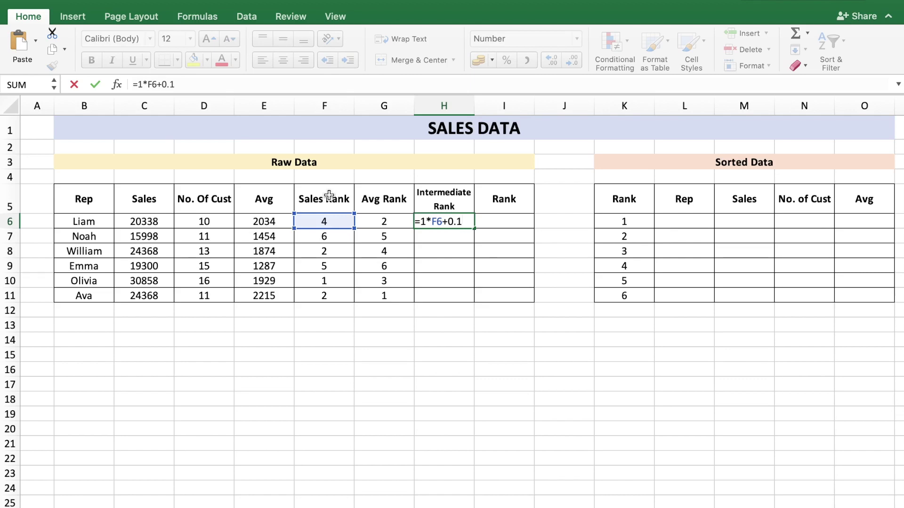
{"action": "type", "text": "*"}
{"action": "left_click", "coordinate": [394, 220]}
{"action": "key", "text": "Return"}
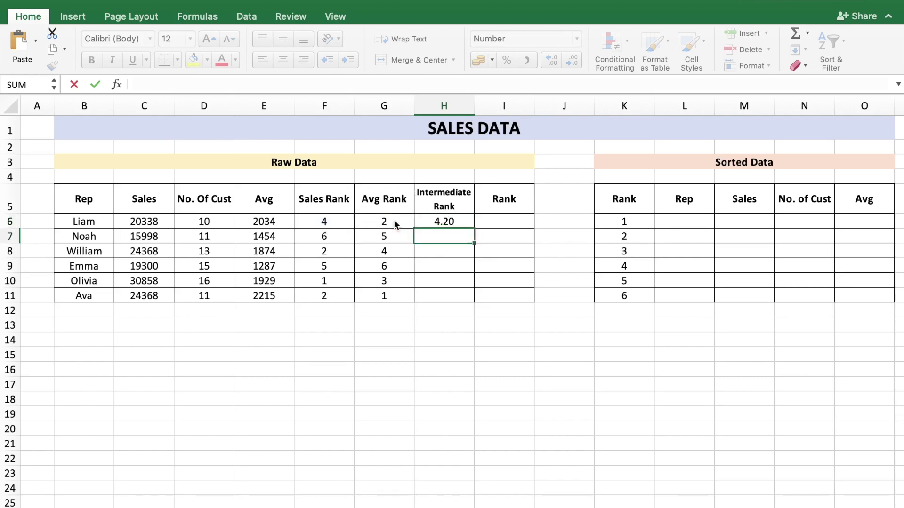
{"action": "left_click", "coordinate": [452, 219]}
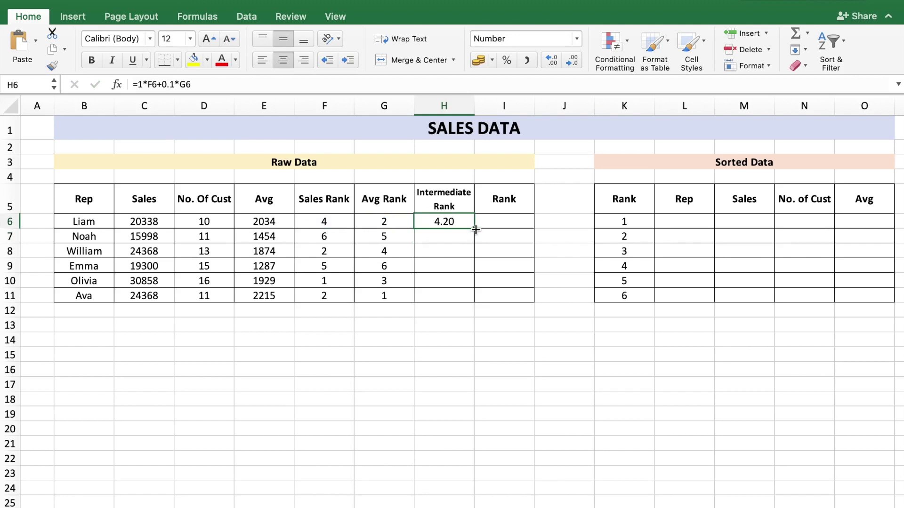
{"action": "left_click_drag", "start_coordinate": [474, 228], "coordinate": [476, 298]}
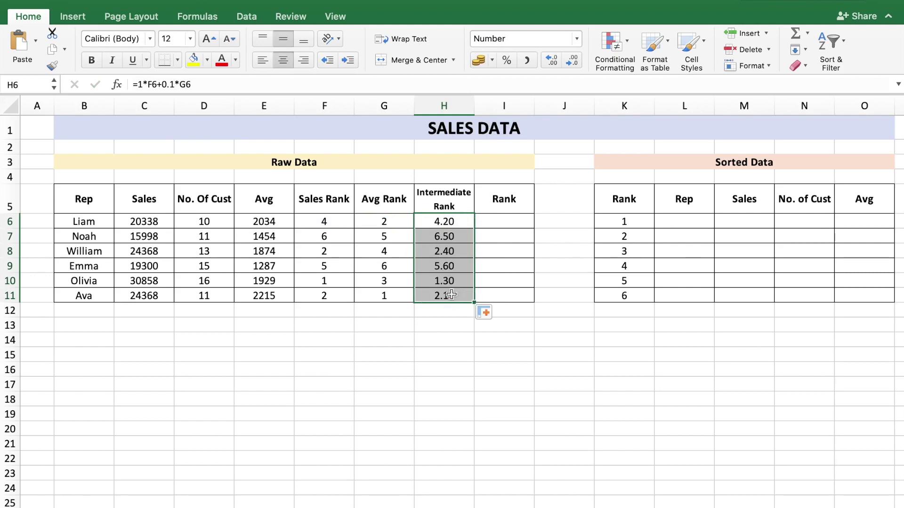
Examine how the Intermediate Rank values combine Sales Rank and Avg Rank, especially for the reps in rows 8 and 11 with tied sales
{"action": "left_click", "coordinate": [423, 283]}
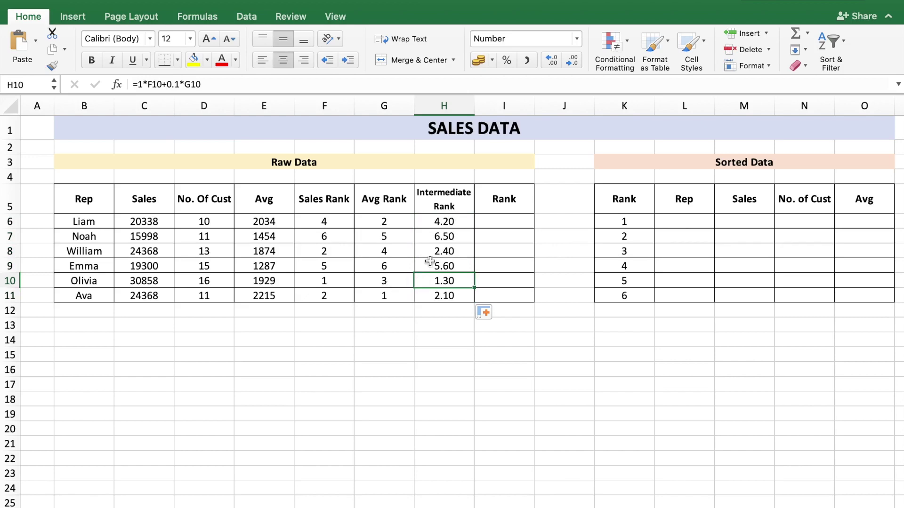
{"action": "left_click", "coordinate": [462, 235]}
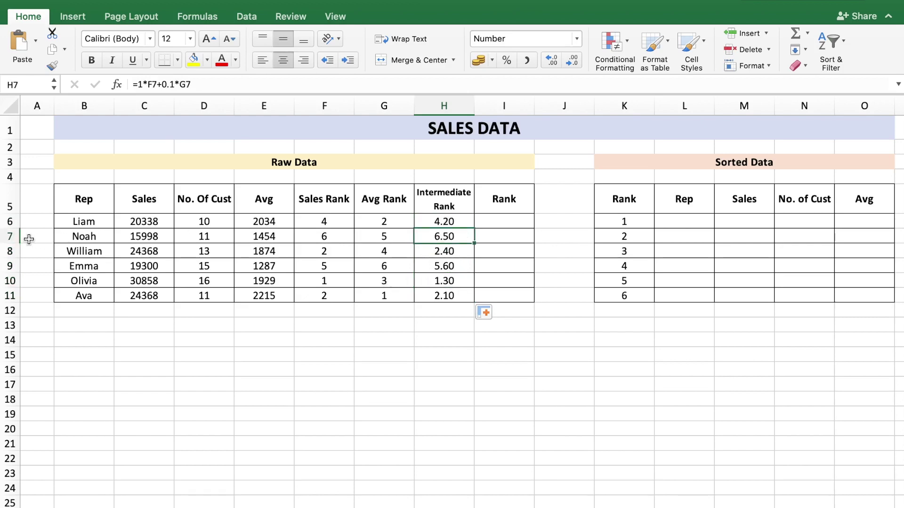
{"action": "left_click", "coordinate": [10, 236]}
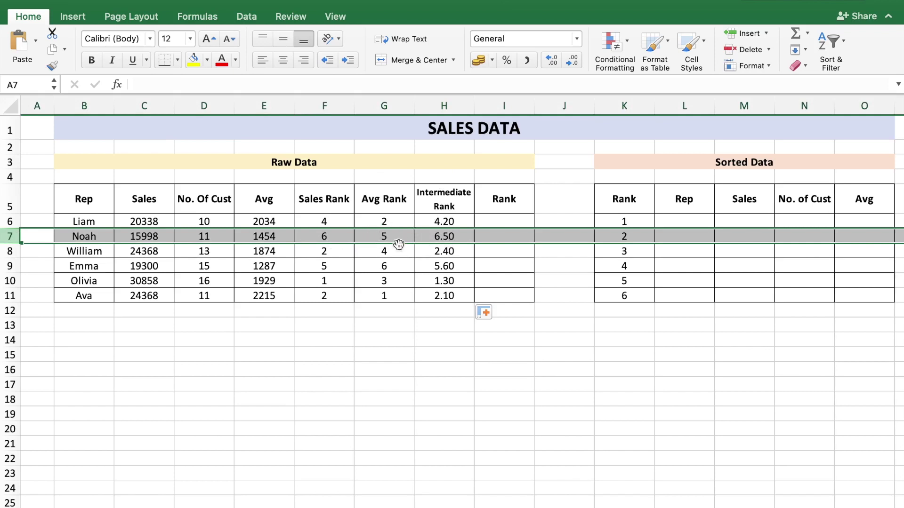
{"action": "left_click", "coordinate": [518, 224]}
{"action": "left_click", "coordinate": [471, 252]}
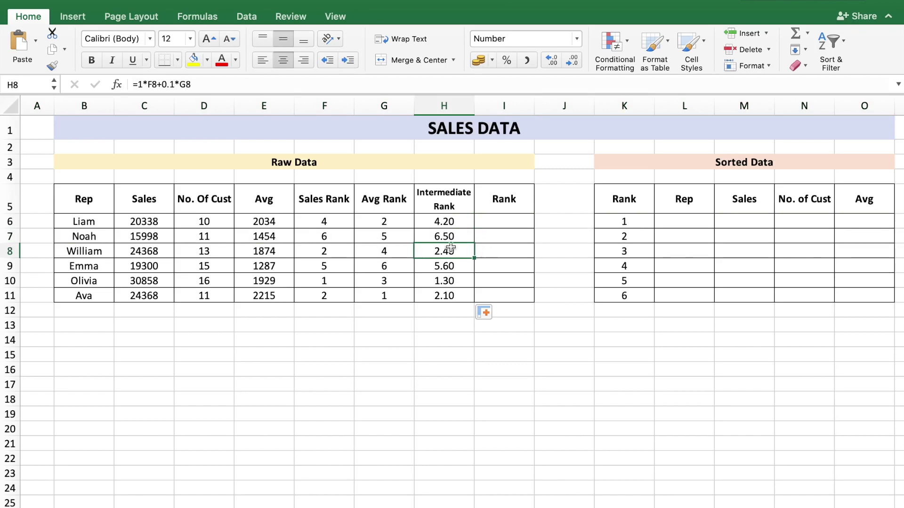
{"action": "left_click", "coordinate": [343, 253]}
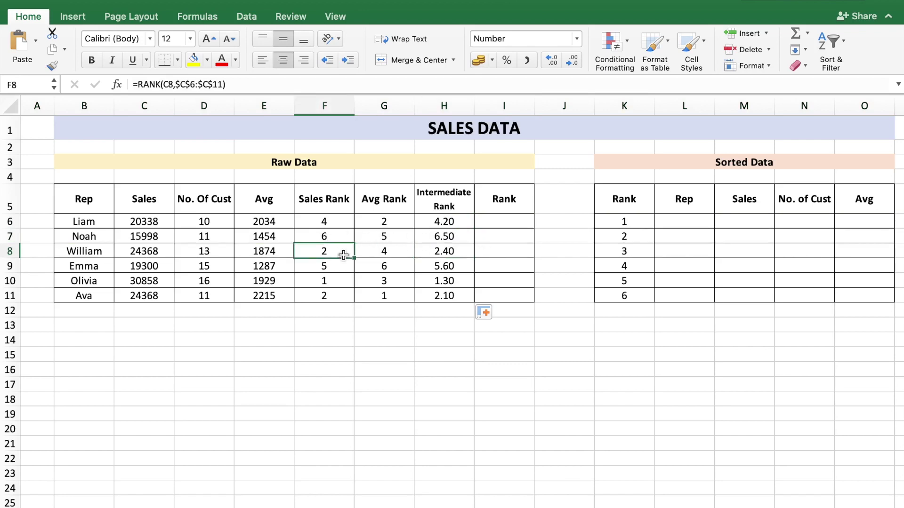
{"action": "left_click", "coordinate": [340, 300]}
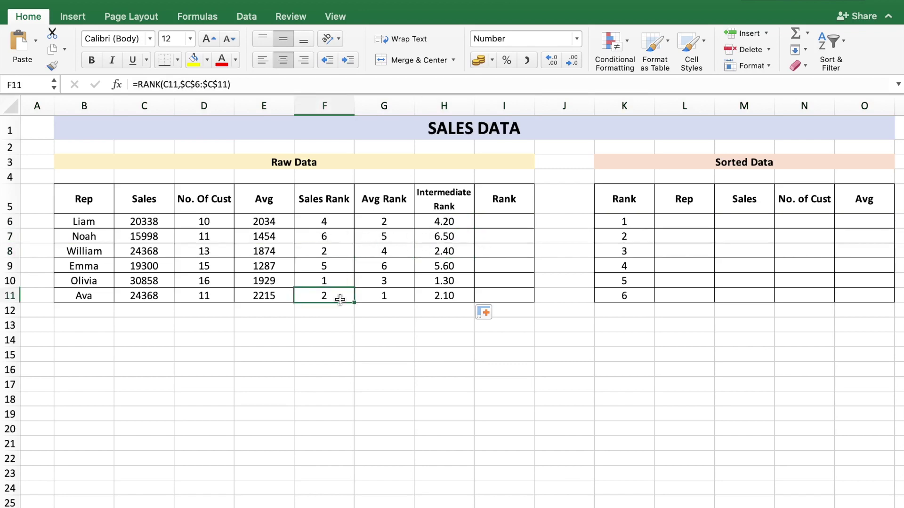
{"action": "left_click", "coordinate": [329, 247]}
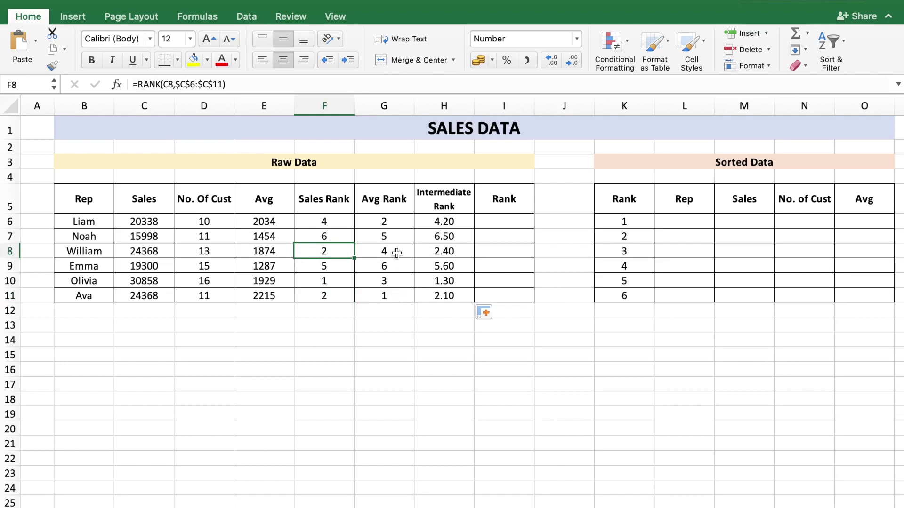
{"action": "left_click", "coordinate": [339, 296]}
{"action": "left_click_drag", "start_coordinate": [332, 225], "coordinate": [342, 293]}
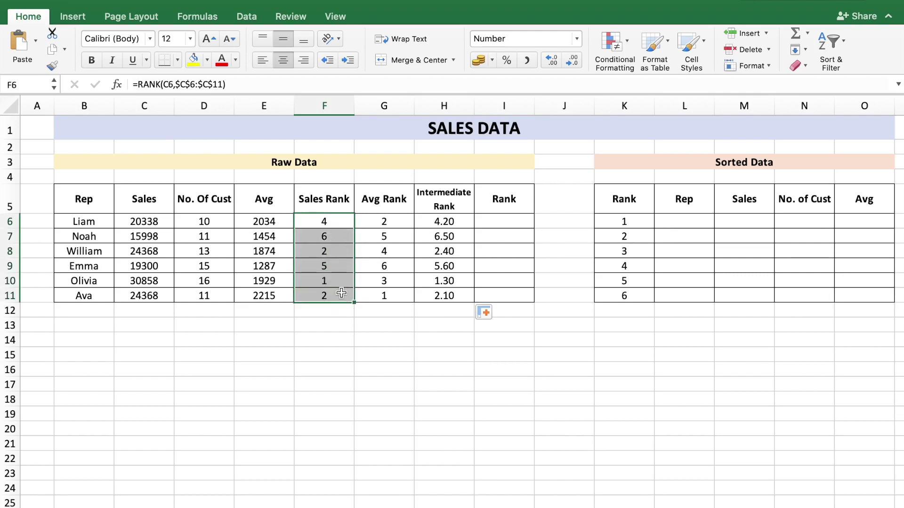
{"action": "left_click", "coordinate": [394, 220]}
{"action": "left_click_drag", "start_coordinate": [395, 243], "coordinate": [397, 296]}
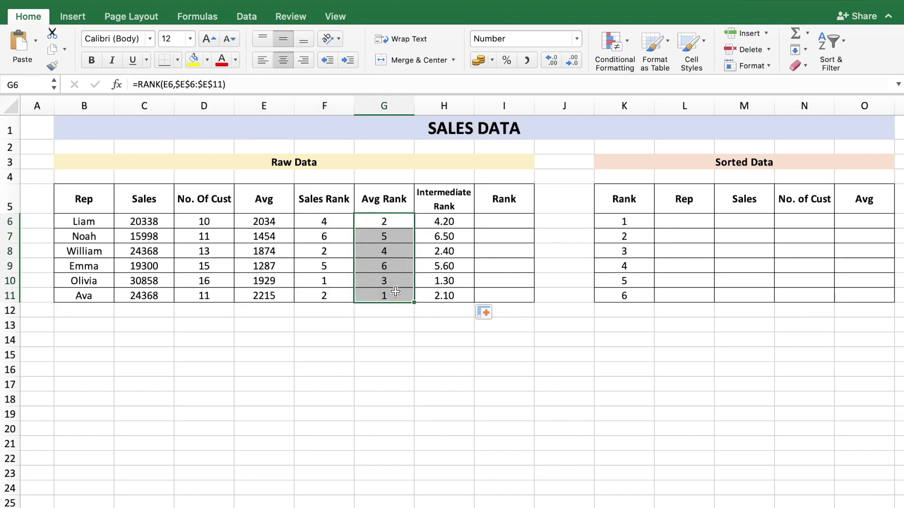
{"action": "left_click_drag", "start_coordinate": [466, 225], "coordinate": [468, 297]}
Enter =RANK(H6,$H$6:$H$11) in I6 with the reference range locked as absolute, and fill it down to I11
{"action": "left_click", "coordinate": [501, 222]}
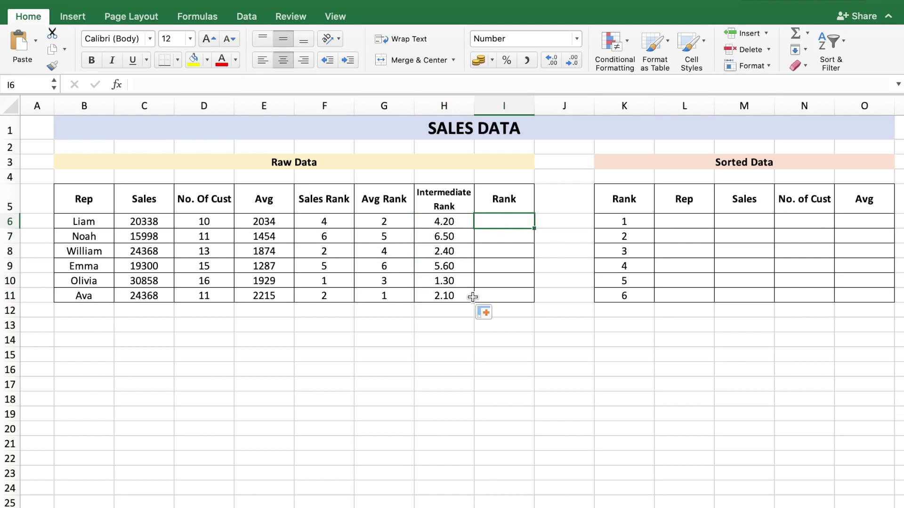
{"action": "type", "text": "=rank"}
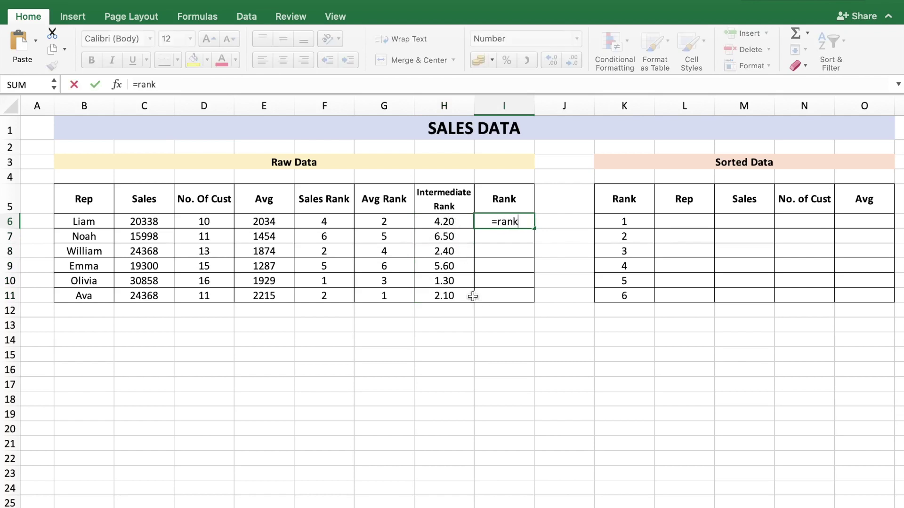
{"action": "type", "text": "("}
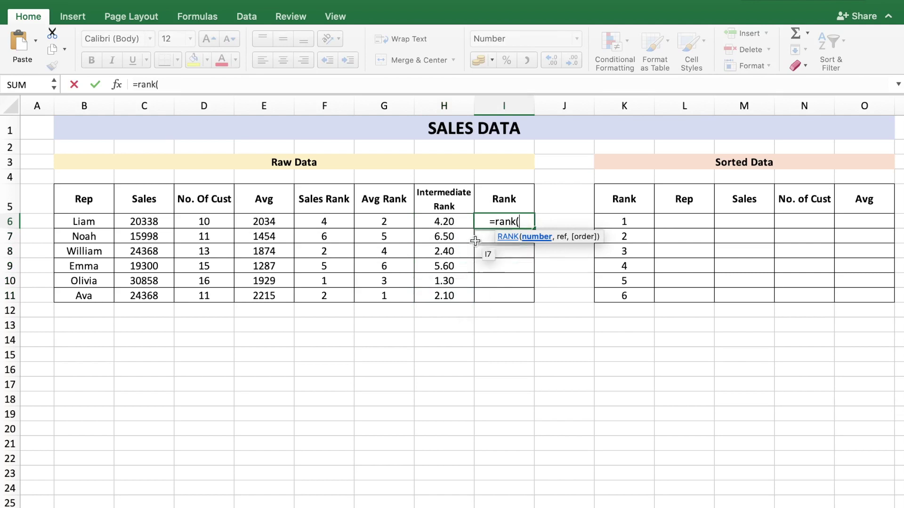
{"action": "left_click", "coordinate": [461, 225]}
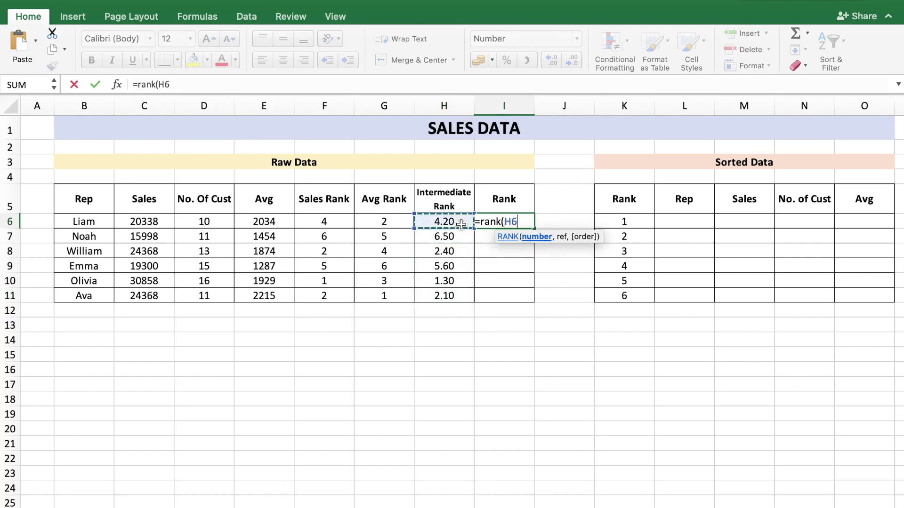
{"action": "type", "text": ","}
{"action": "left_click_drag", "start_coordinate": [461, 225], "coordinate": [461, 296]}
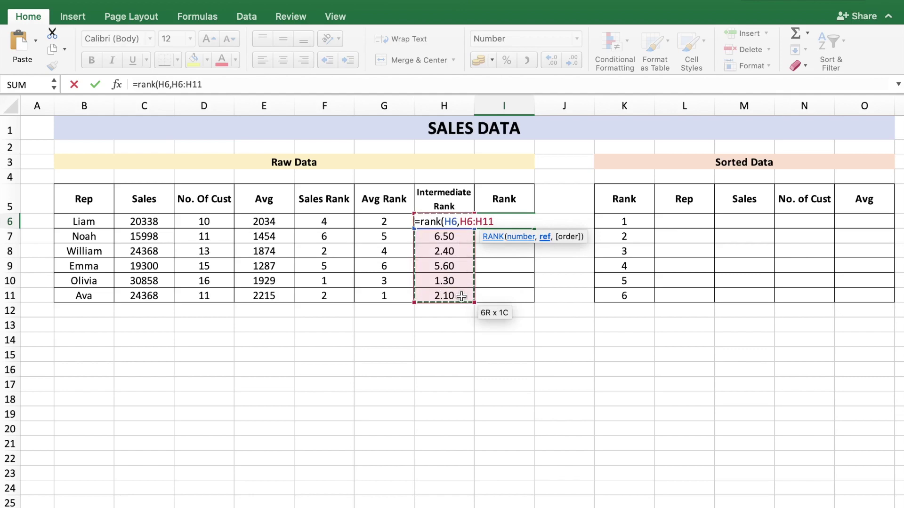
{"action": "type", "text": ")"}
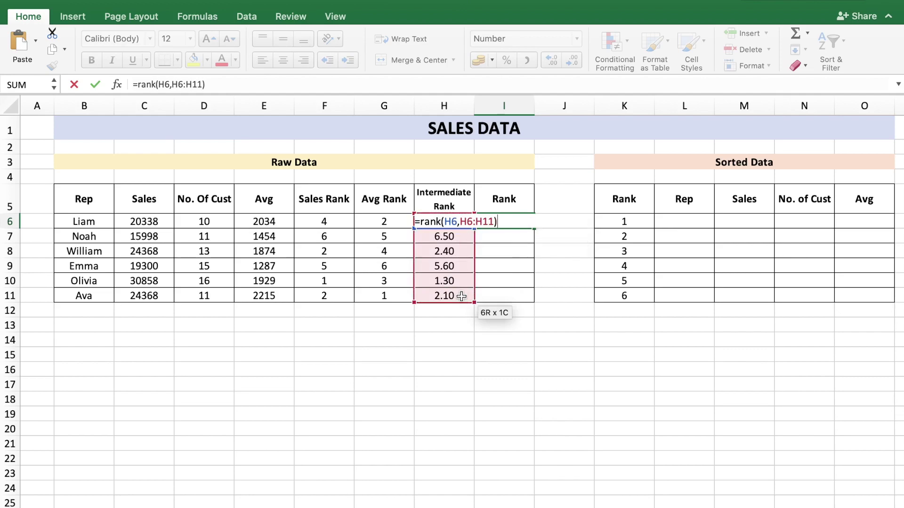
{"action": "left_click_drag", "start_coordinate": [172, 85], "coordinate": [205, 85]}
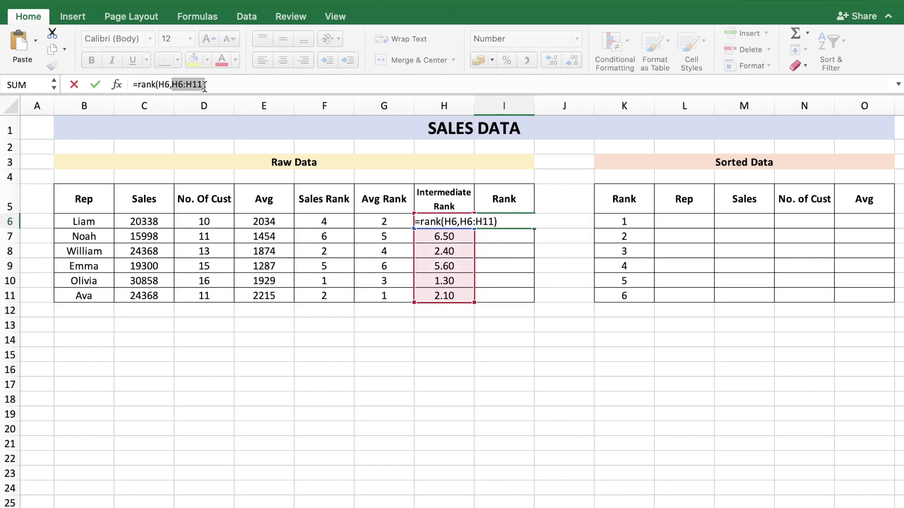
{"action": "key", "text": "F4"}
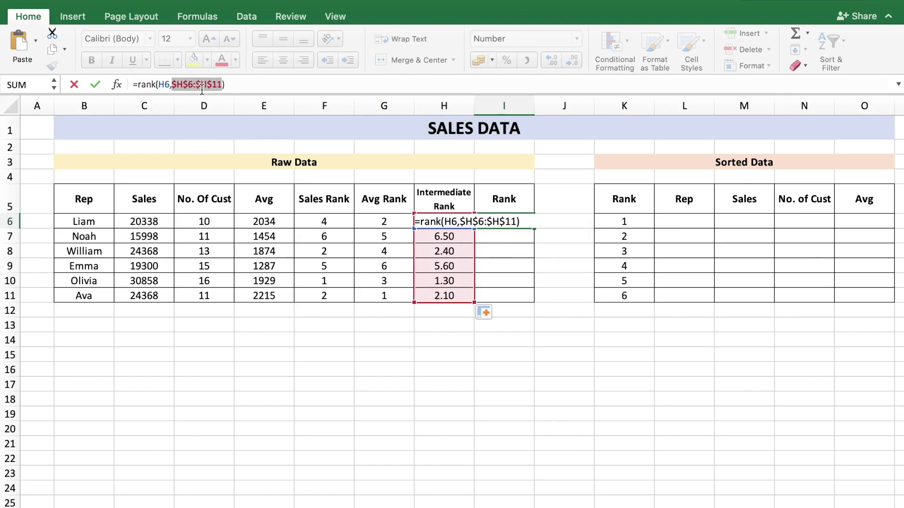
{"action": "key", "text": "Return"}
{"action": "left_click", "coordinate": [521, 224]}
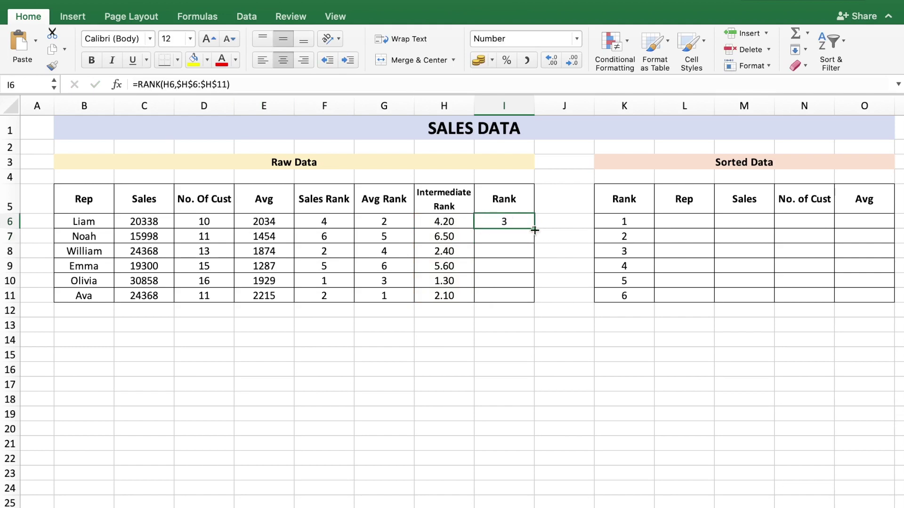
{"action": "left_click_drag", "start_coordinate": [535, 229], "coordinate": [529, 299]}
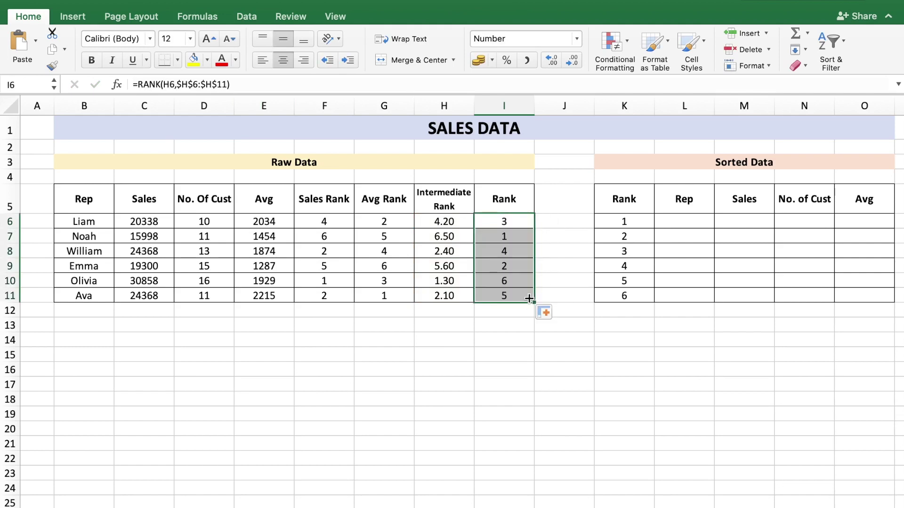
Add 1 as the order argument of the RANK formula in I6 for ascending ranking, and refill it down to I11
{"action": "left_click", "coordinate": [510, 221]}
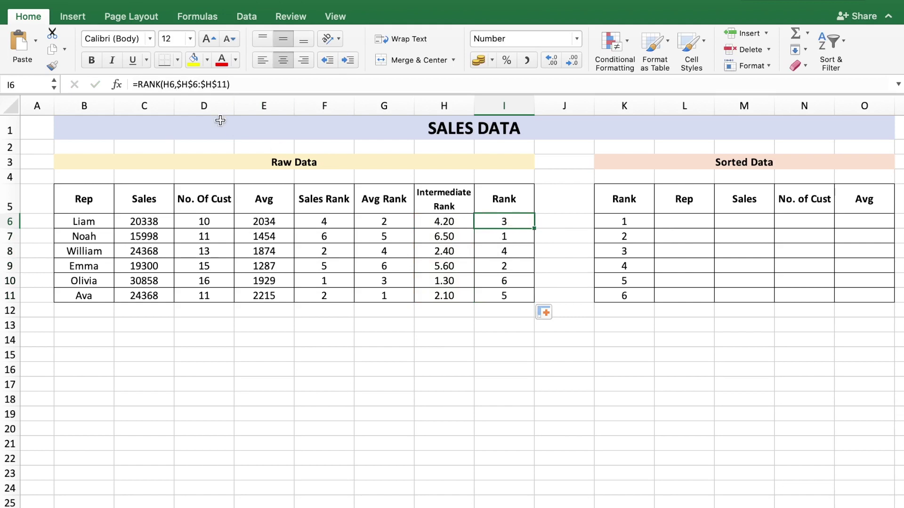
{"action": "left_click", "coordinate": [228, 84]}
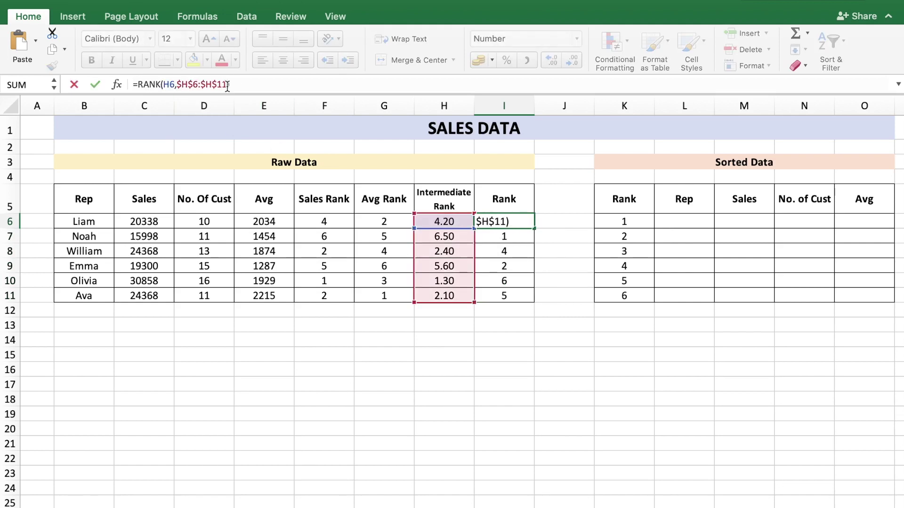
{"action": "type", "text": ",1"}
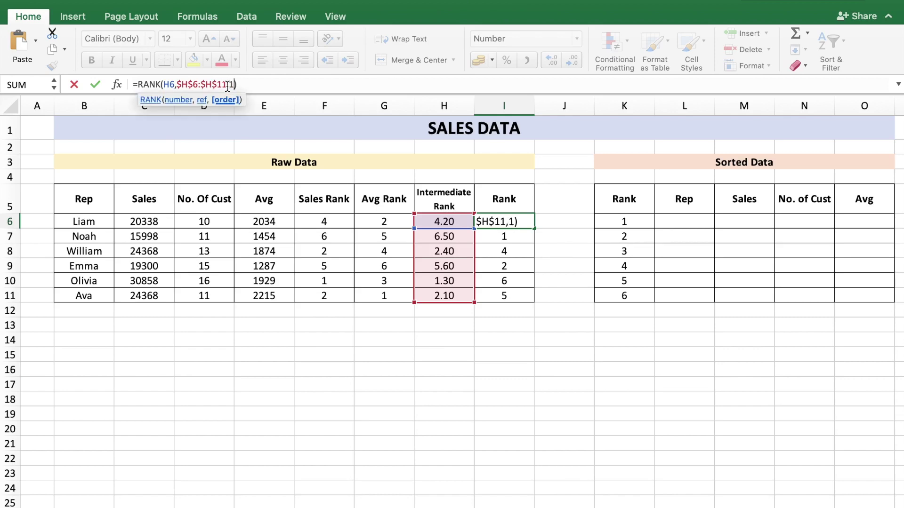
{"action": "key", "text": "Return"}
{"action": "left_click", "coordinate": [497, 225]}
{"action": "left_click_drag", "start_coordinate": [534, 228], "coordinate": [527, 298]}
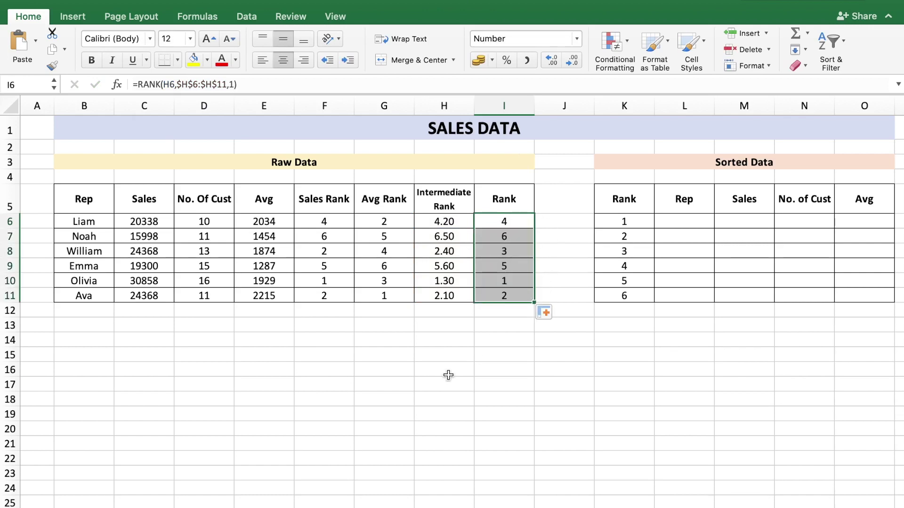
{"action": "left_click", "coordinate": [517, 283]}
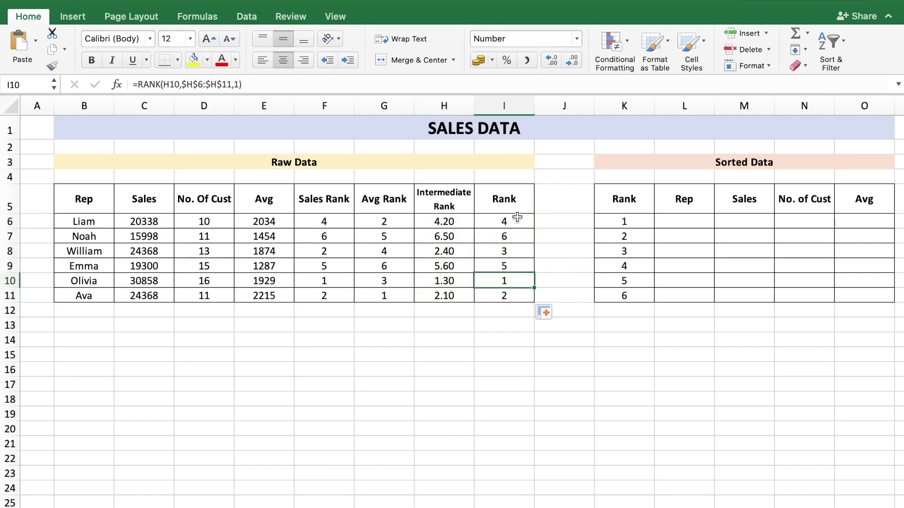
{"action": "left_click_drag", "start_coordinate": [517, 216], "coordinate": [520, 296]}
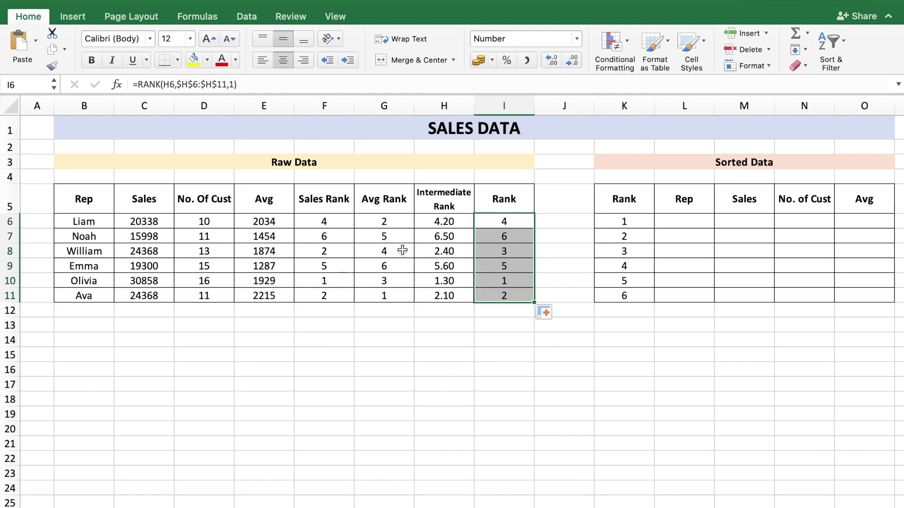
{"action": "left_click", "coordinate": [520, 295]}
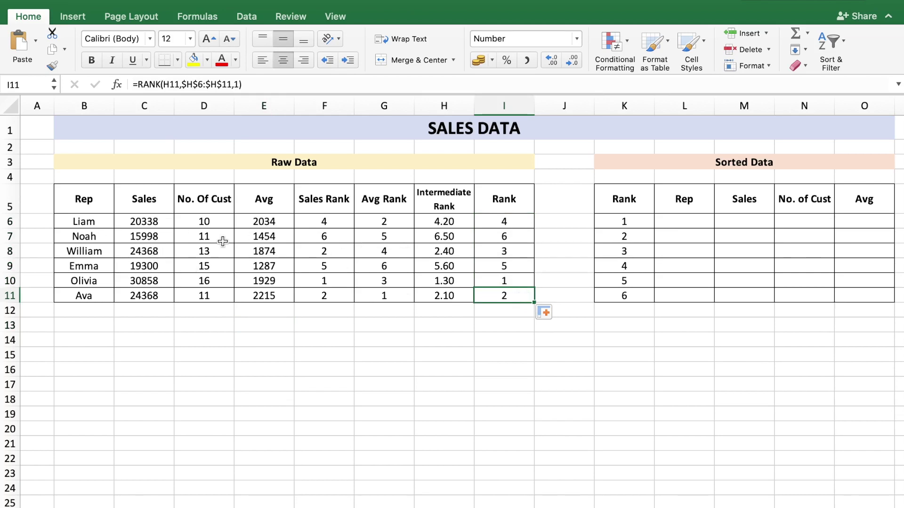
Set the number of customers in D11 to 13 so that the last rep's average ties with row 8, and check the Rank column
{"action": "left_click", "coordinate": [217, 295]}
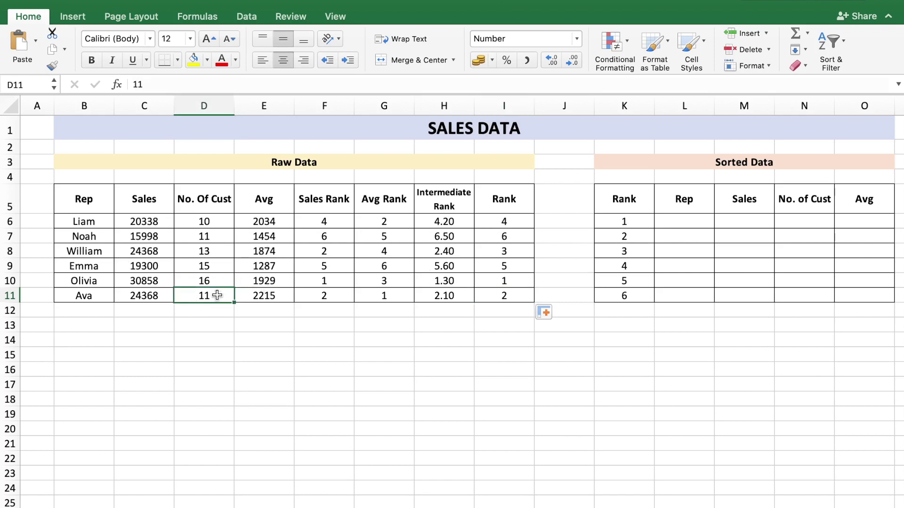
{"action": "type", "text": "13"}
{"action": "key", "text": "Return"}
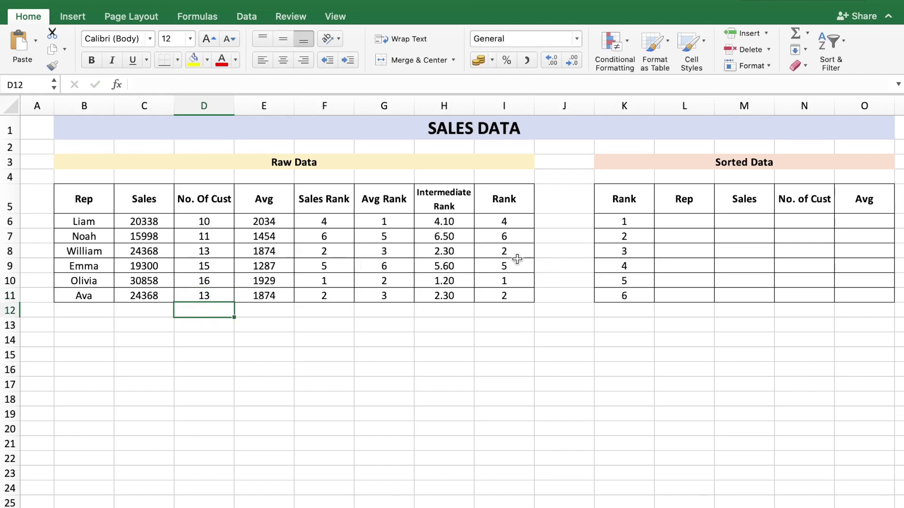
{"action": "left_click", "coordinate": [516, 221]}
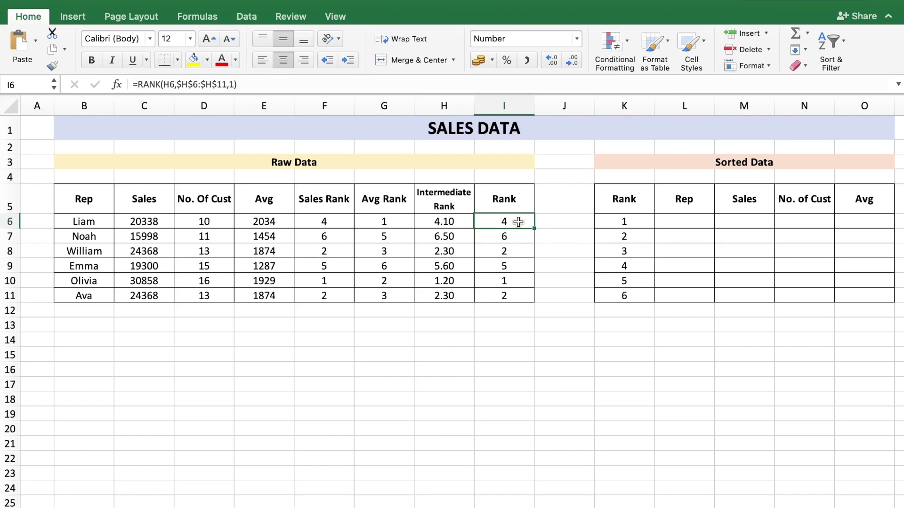
Append +COUNTIF($H$6:H6,H6) to the RANK formula in I6, locking only the start of the range as absolute
{"action": "left_click", "coordinate": [253, 84]}
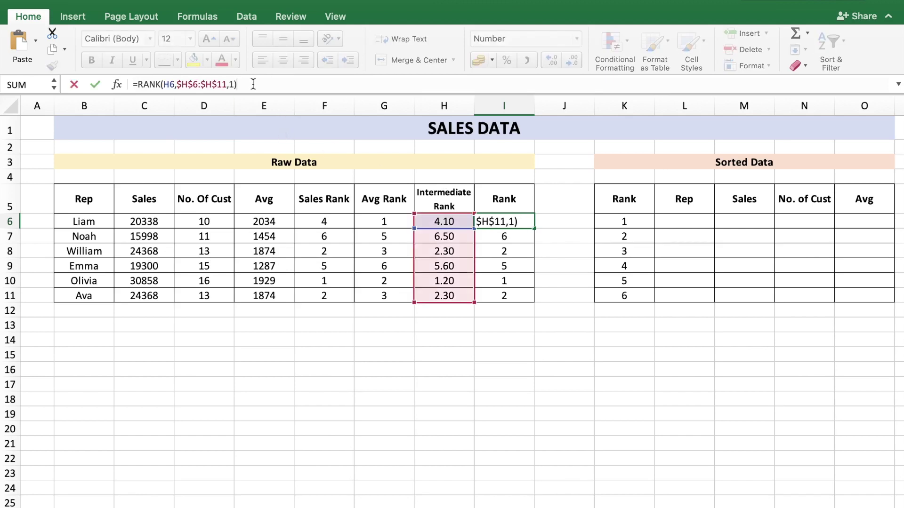
{"action": "type", "text": "+countif("}
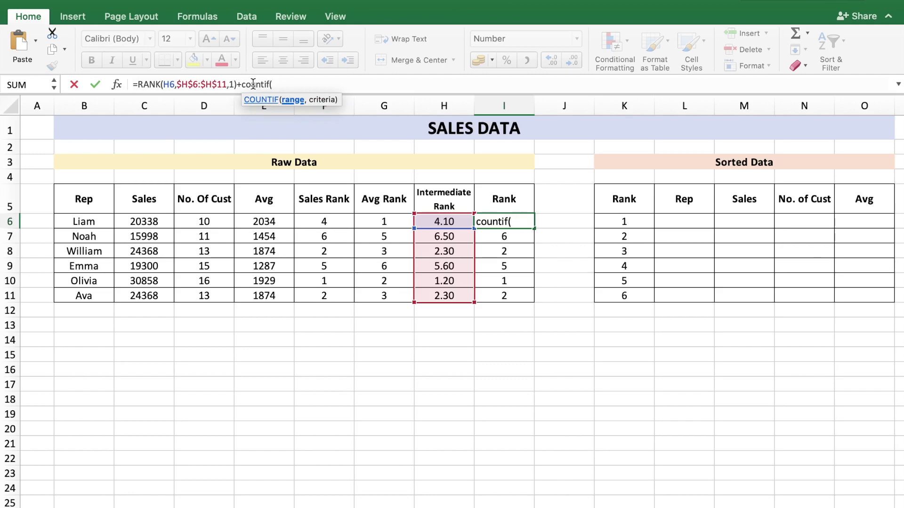
{"action": "type", "text": "H6:H6"}
{"action": "left_click_drag", "start_coordinate": [271, 84], "coordinate": [282, 84]}
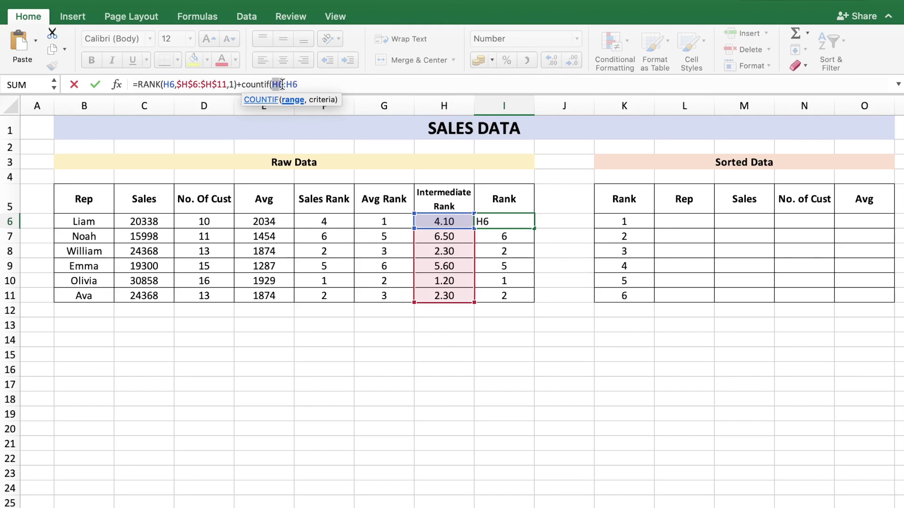
{"action": "key", "text": "F4"}
{"action": "left_click", "coordinate": [317, 83]}
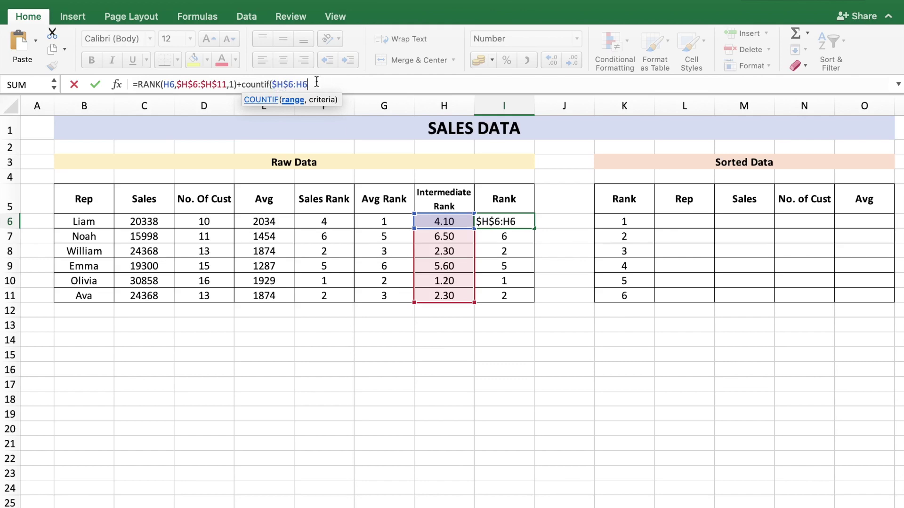
{"action": "type", "text": ","}
{"action": "left_click", "coordinate": [437, 222]}
{"action": "type", "text": ")"}
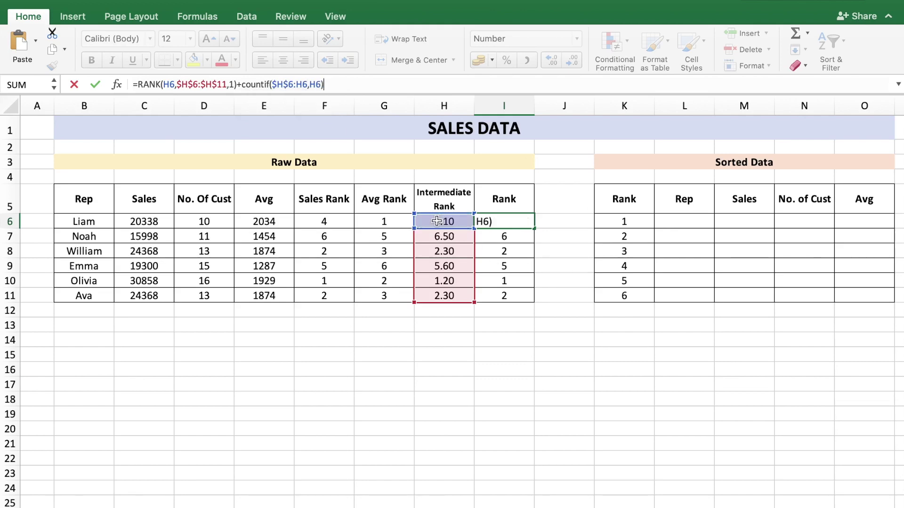
{"action": "key", "text": "Return"}
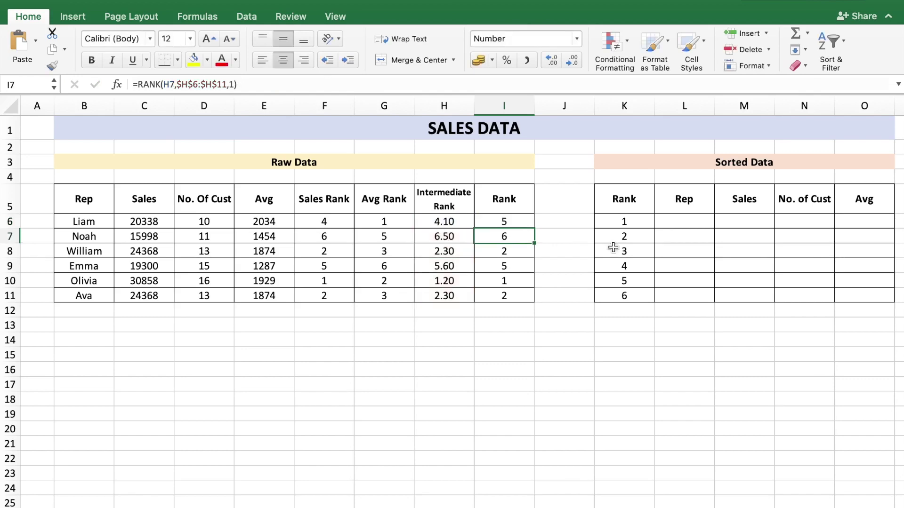
Fill the I6 formula down to I11 and check how the COUNTIF range expands in I7 and I10
{"action": "left_click", "coordinate": [527, 222]}
{"action": "left_click_drag", "start_coordinate": [534, 229], "coordinate": [534, 297]}
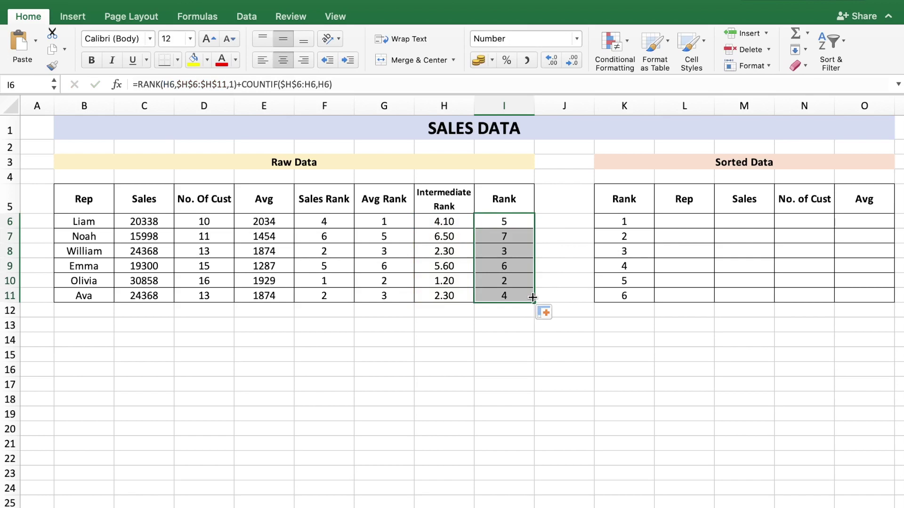
{"action": "left_click", "coordinate": [516, 224]}
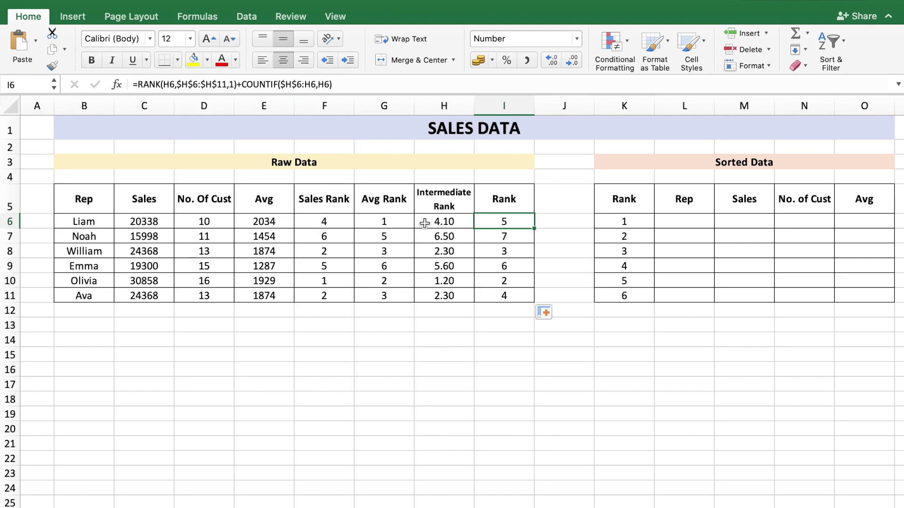
{"action": "left_click", "coordinate": [496, 236]}
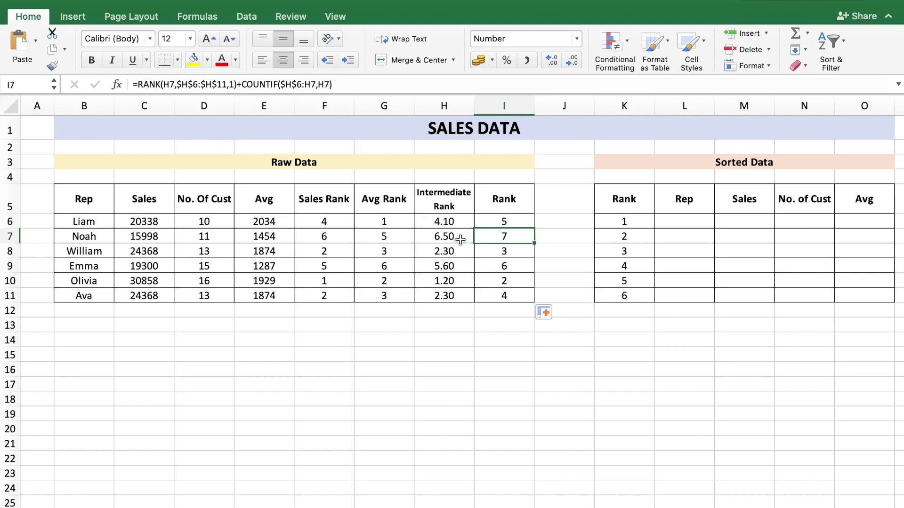
{"action": "left_click_drag", "start_coordinate": [282, 85], "coordinate": [315, 85]}
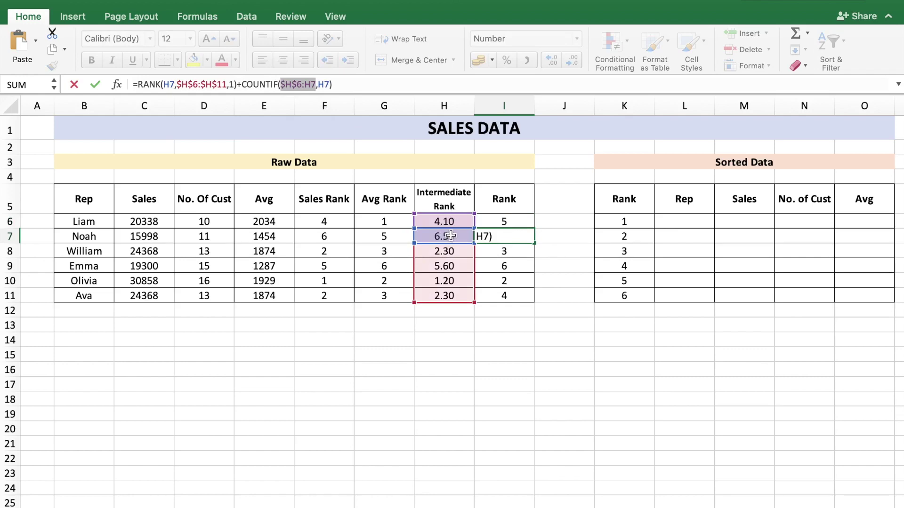
{"action": "left_click", "coordinate": [502, 282]}
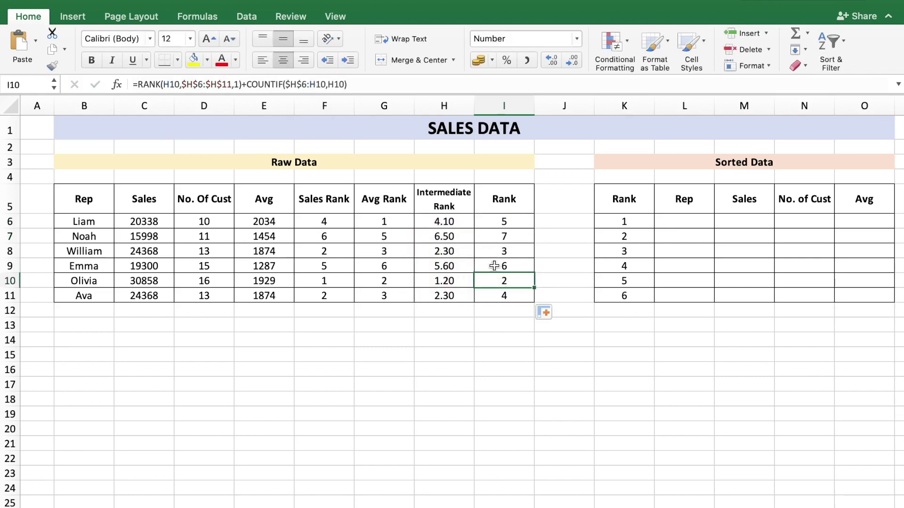
Append -1 to the formula in I6, refill it down to I11, and compare the ranks of the tied reps in rows 8 and 11
{"action": "left_click", "coordinate": [514, 223]}
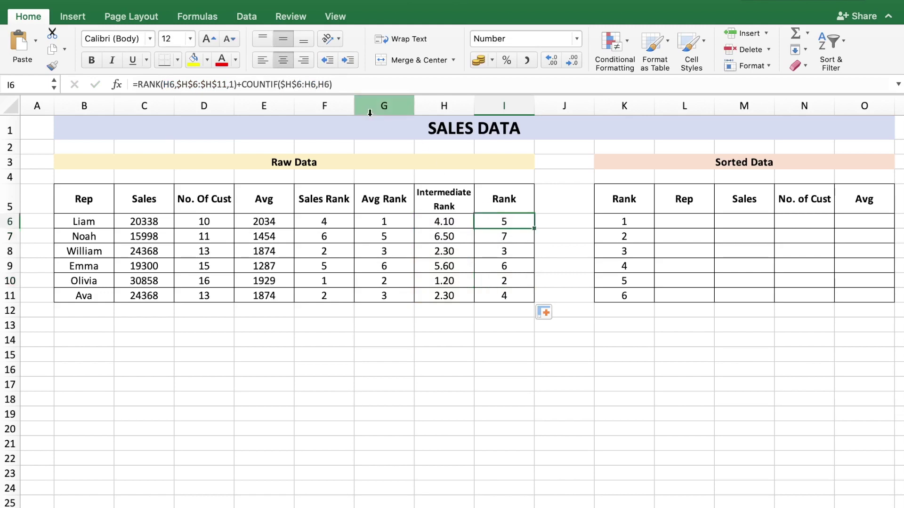
{"action": "left_click", "coordinate": [343, 85]}
{"action": "type", "text": "-1"}
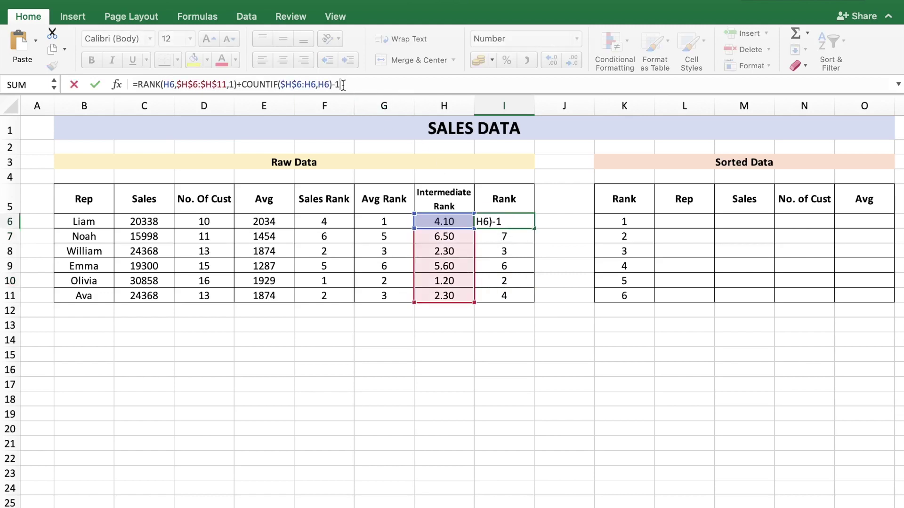
{"action": "key", "text": "Return"}
{"action": "left_click", "coordinate": [517, 222]}
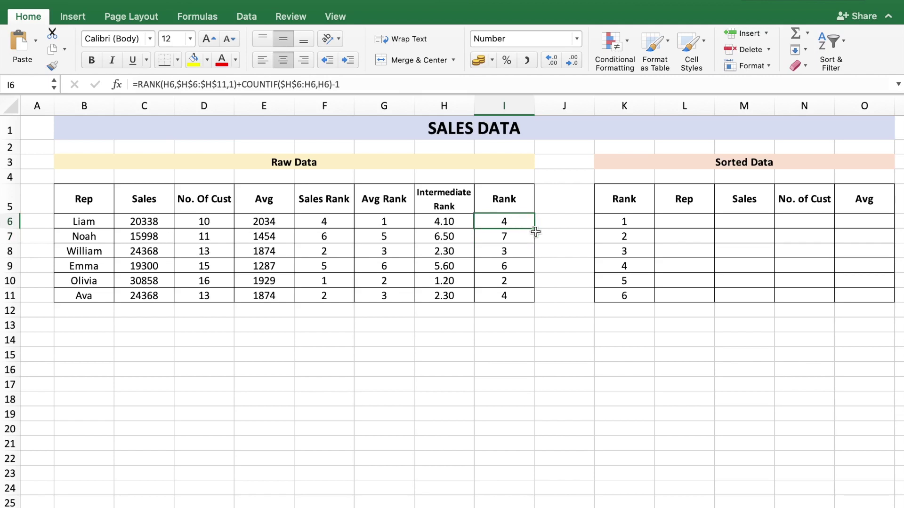
{"action": "left_click_drag", "start_coordinate": [534, 228], "coordinate": [532, 302]}
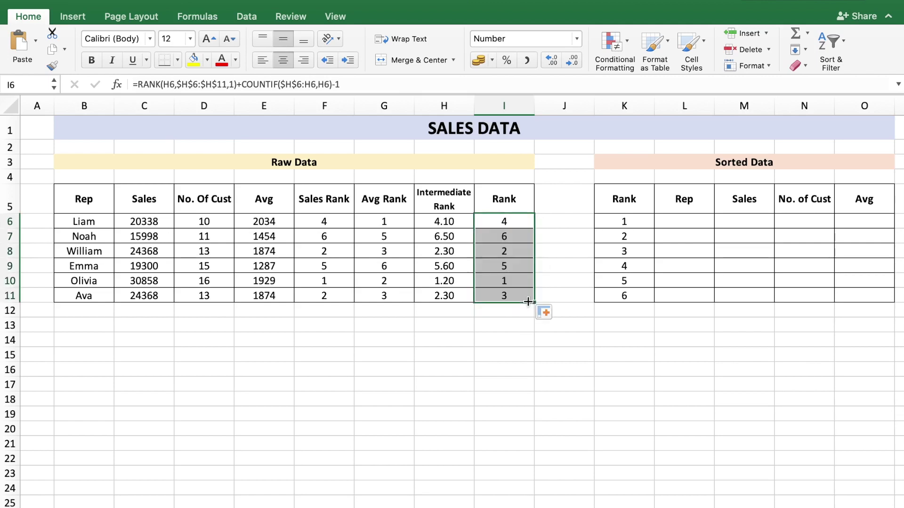
{"action": "left_click", "coordinate": [514, 295]}
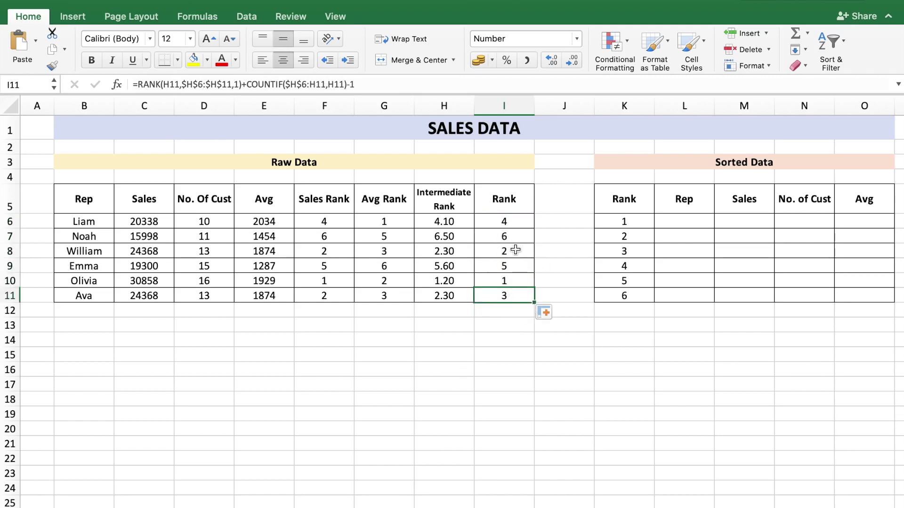
{"action": "left_click", "coordinate": [516, 253]}
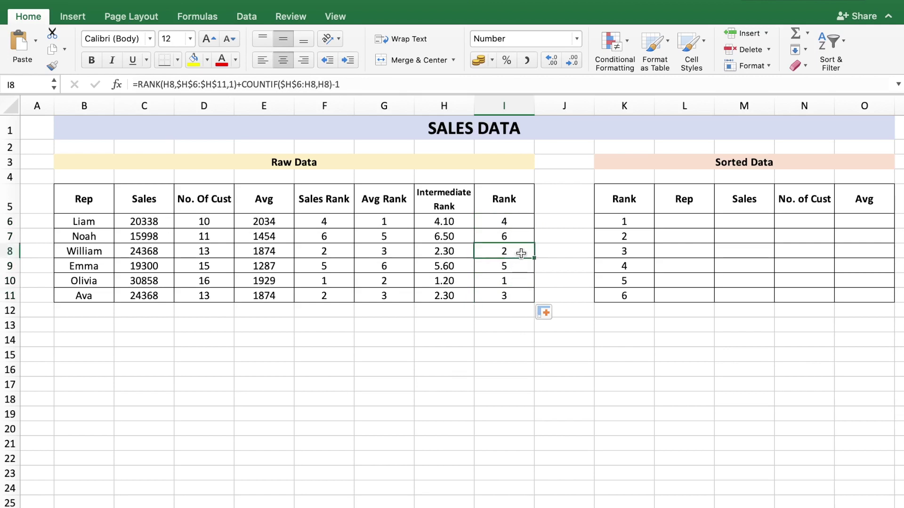
{"action": "left_click", "coordinate": [515, 292]}
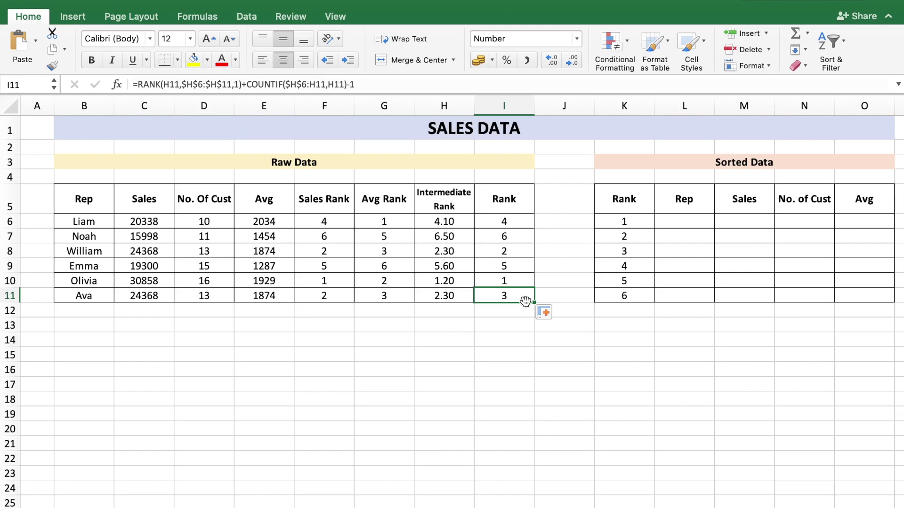
Begin an INDEX formula in L6 of the Sorted Data table with B5:I11 as its array
{"action": "double_click", "coordinate": [684, 221]}
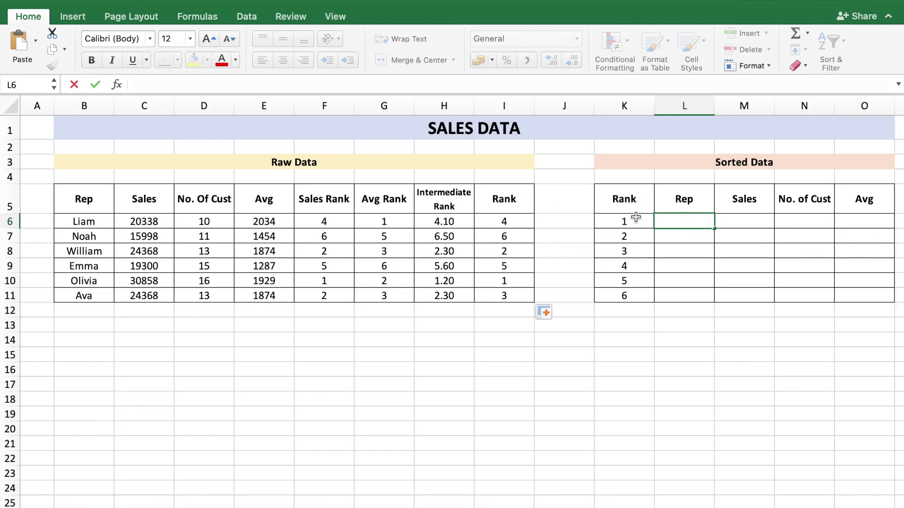
{"action": "left_click", "coordinate": [677, 235]}
{"action": "left_click", "coordinate": [684, 220]}
{"action": "type", "text": "=in"}
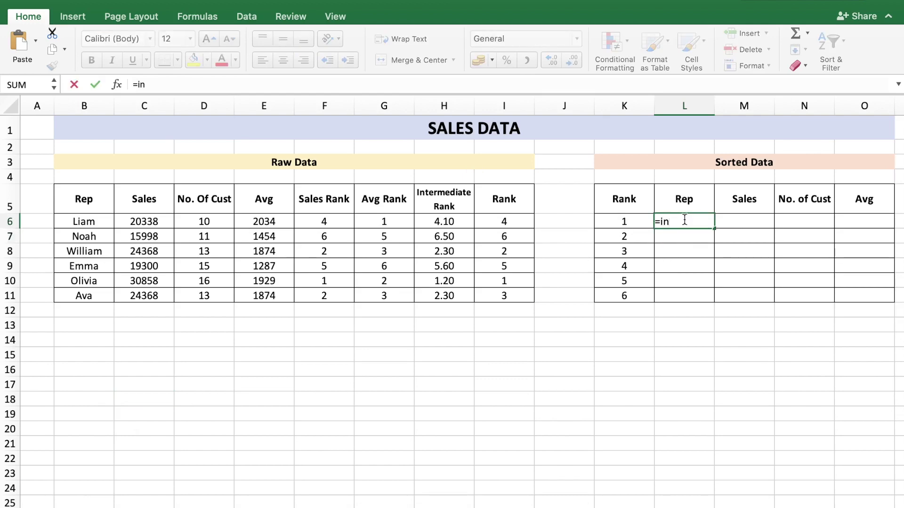
{"action": "type", "text": "dex("}
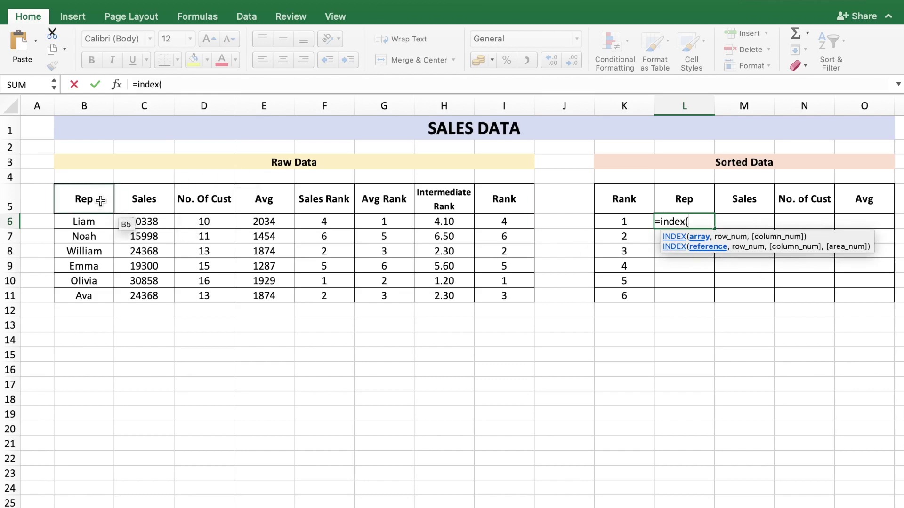
{"action": "left_click_drag", "start_coordinate": [100, 200], "coordinate": [516, 298]}
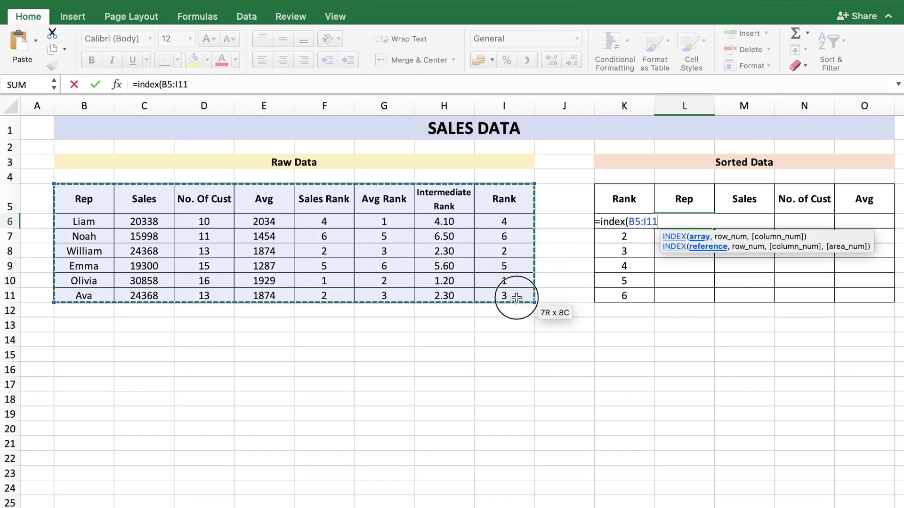
{"action": "type", "text": ","}
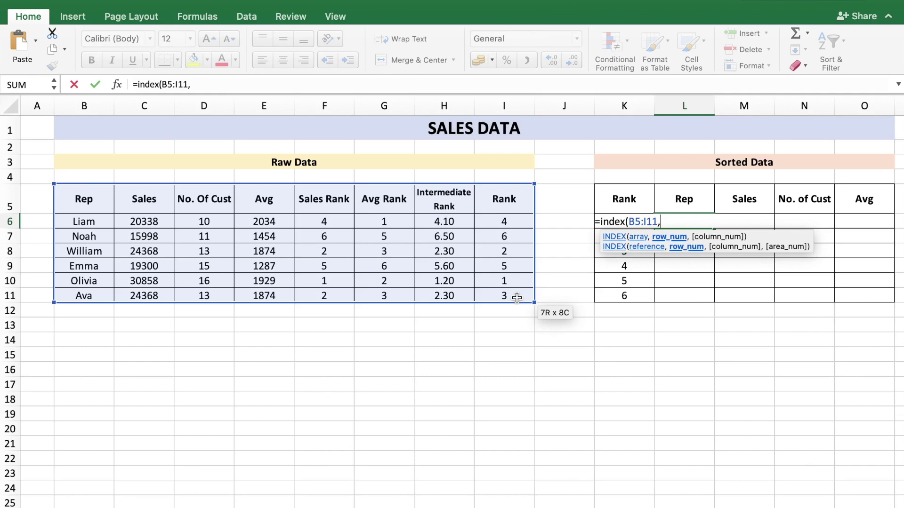
Add MATCH(K6,I5:I11,0) as the row number and 1 as the column number of the INDEX formula in L6
{"action": "type", "text": "match("}
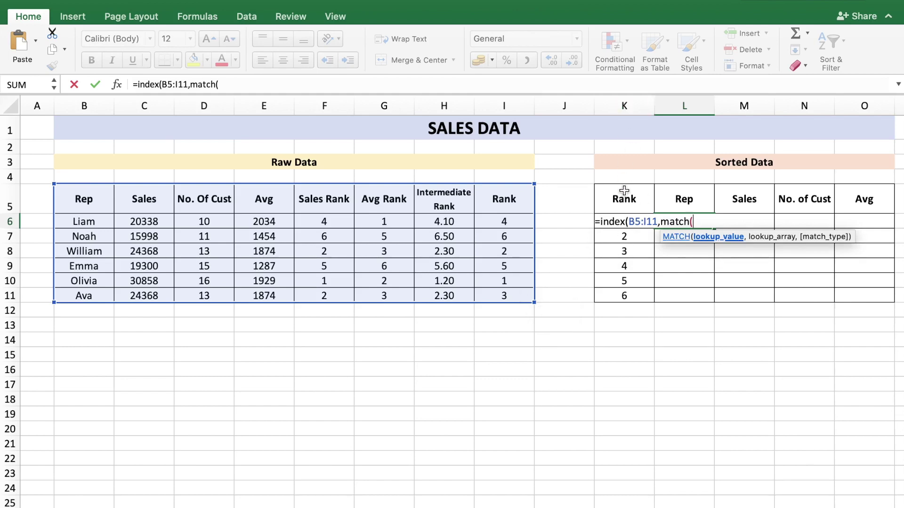
{"action": "left_click", "coordinate": [624, 215]}
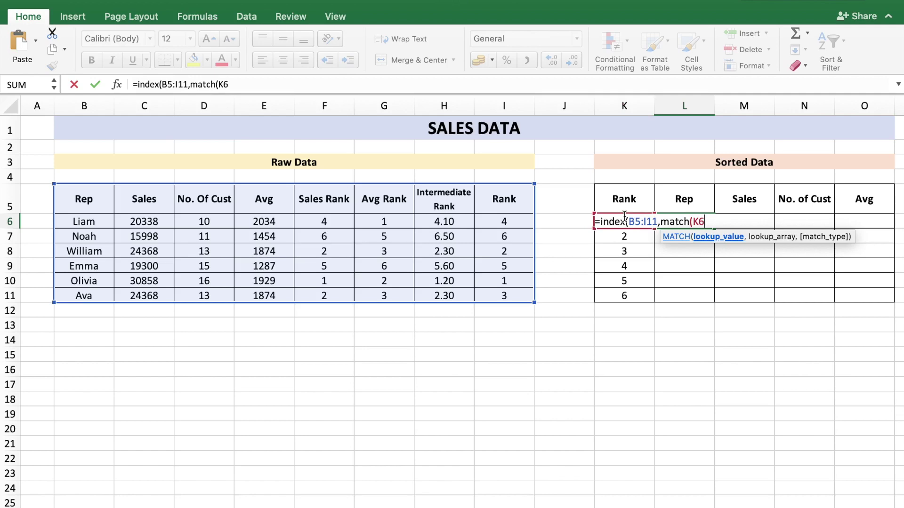
{"action": "type", "text": ","}
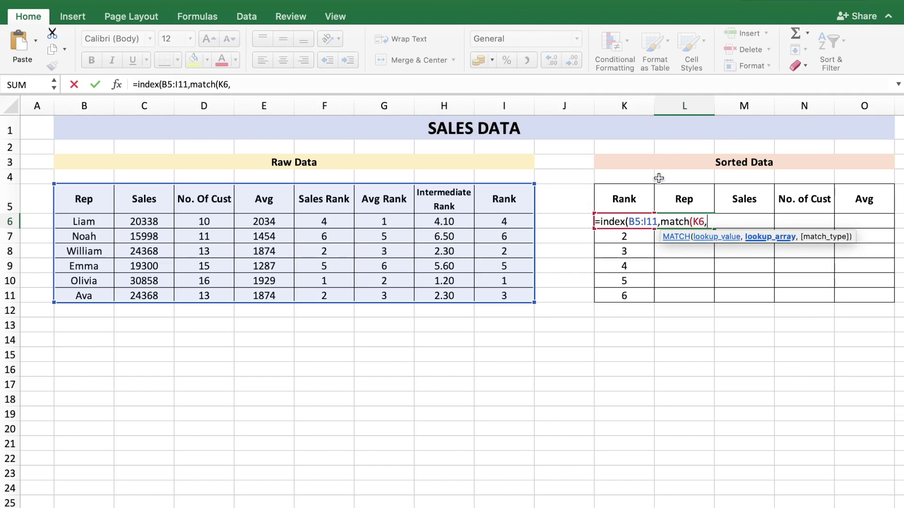
{"action": "left_click", "coordinate": [501, 199]}
{"action": "left_click_drag", "start_coordinate": [501, 200], "coordinate": [511, 294]}
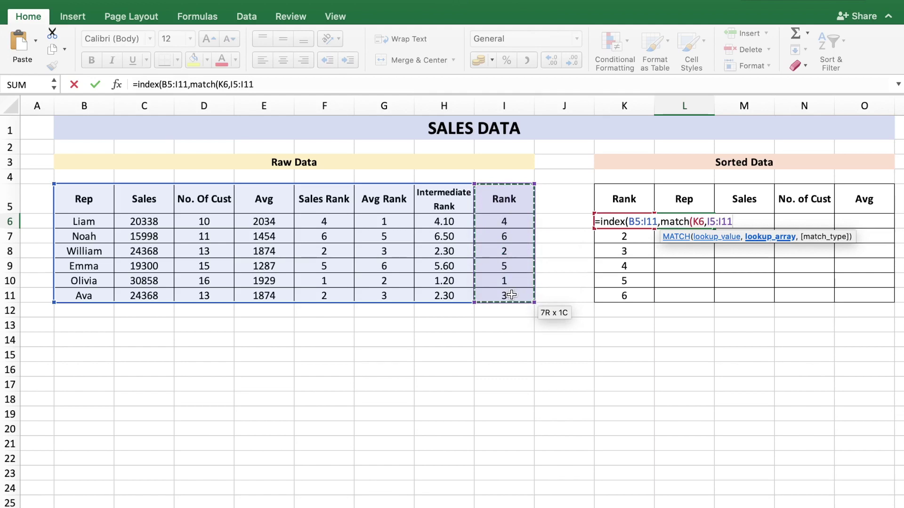
{"action": "type", "text": ",0"}
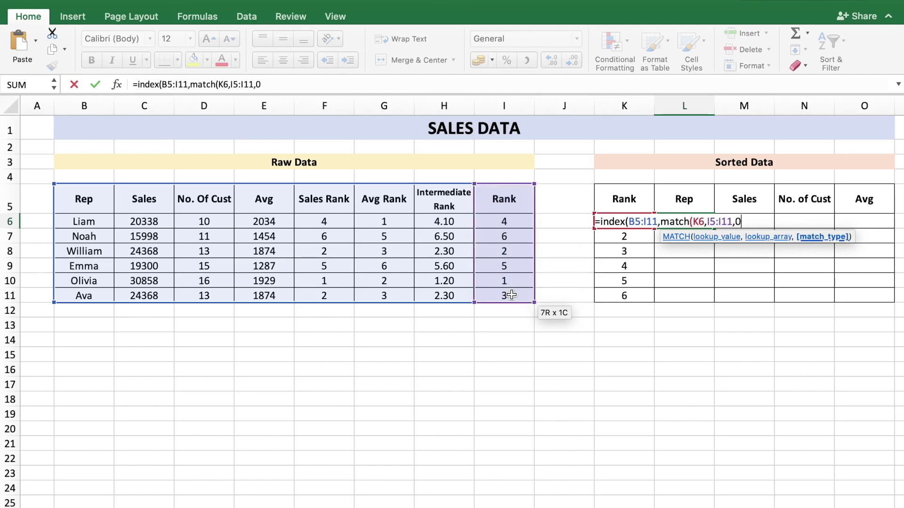
{"action": "type", "text": ")"}
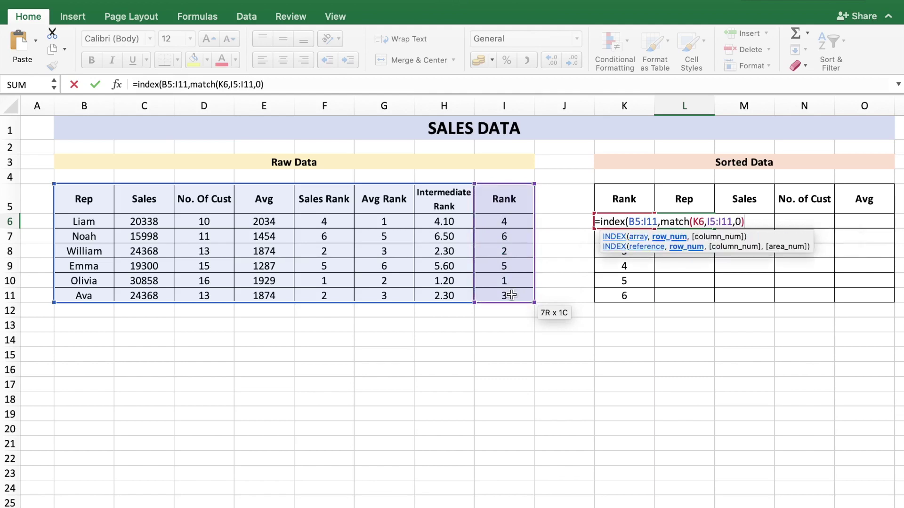
{"action": "type", "text": ","}
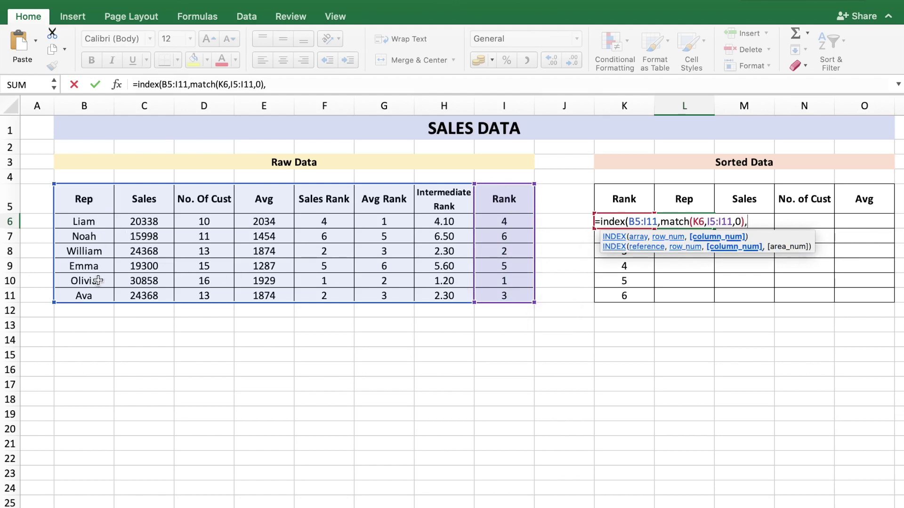
{"action": "type", "text": "1)"}
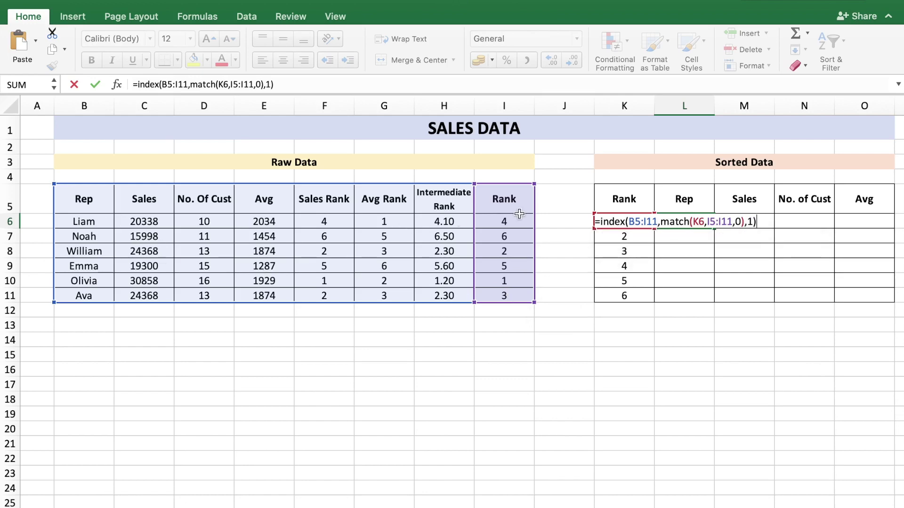
Lock the ranges B5:I11 and I5:I11 in the L6 formula as absolute references and enter the formula
{"action": "left_click_drag", "start_coordinate": [630, 223], "coordinate": [658, 222]}
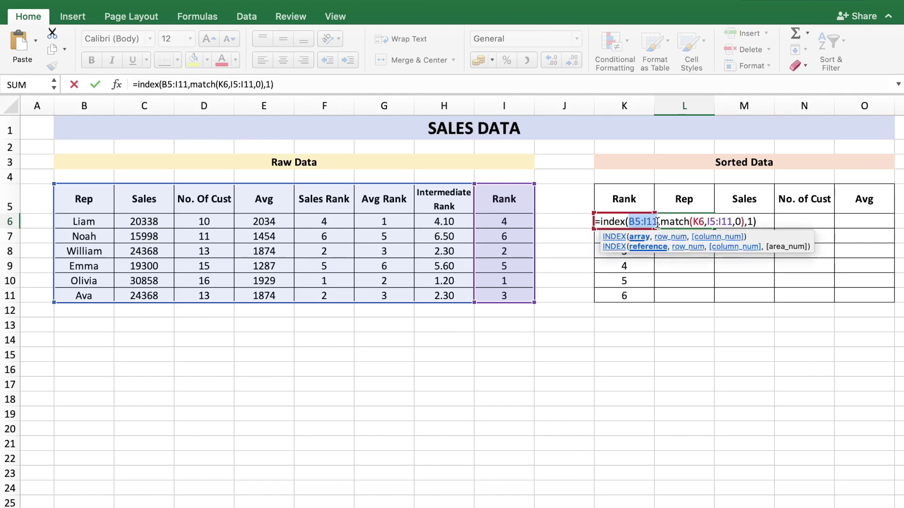
{"action": "key", "text": "F4"}
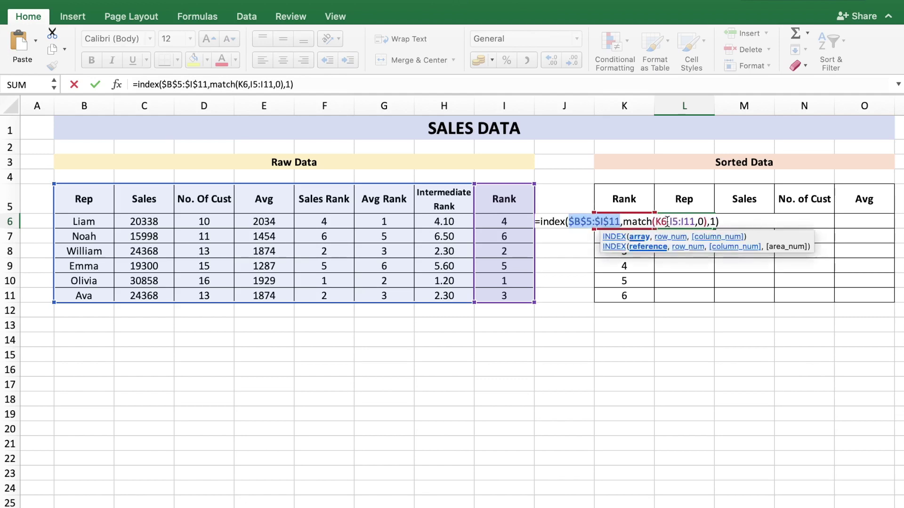
{"action": "left_click_drag", "start_coordinate": [671, 222], "coordinate": [694, 222]}
{"action": "key", "text": "F4"}
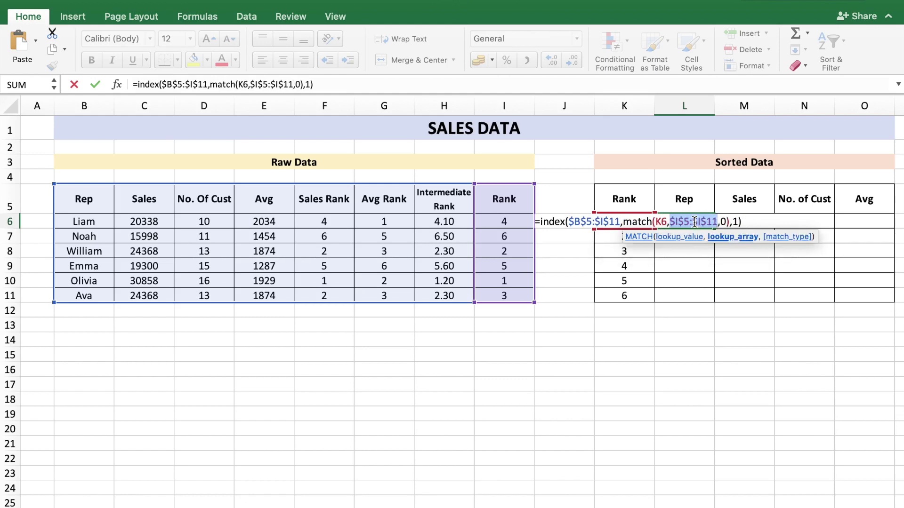
{"action": "key", "text": "Return"}
{"action": "left_click", "coordinate": [697, 226]}
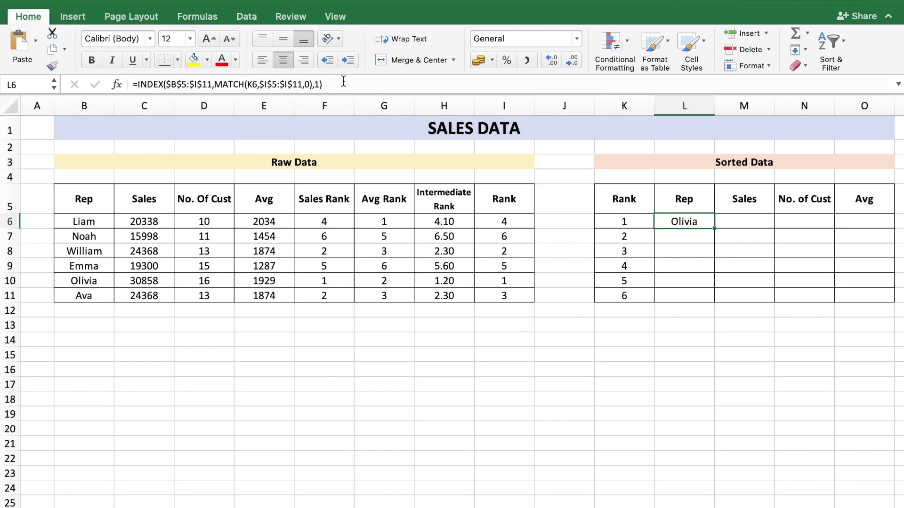
Copy the L6 formula text into M6 for the Sales column, with the INDEX column number set to 2
{"action": "left_click_drag", "start_coordinate": [344, 84], "coordinate": [117, 73]}
{"action": "key", "text": "super+c"}
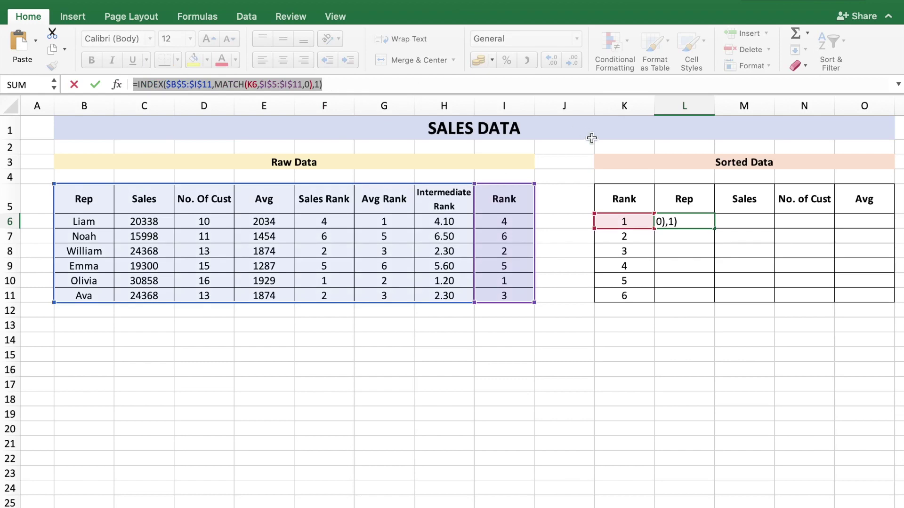
{"action": "key", "text": "Escape"}
{"action": "left_click", "coordinate": [748, 219]}
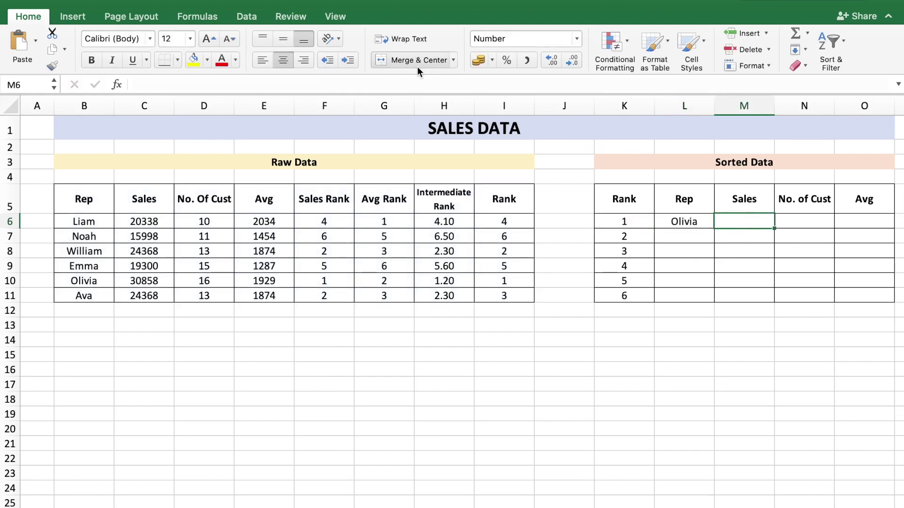
{"action": "left_click", "coordinate": [417, 83]}
{"action": "key", "text": "super+v"}
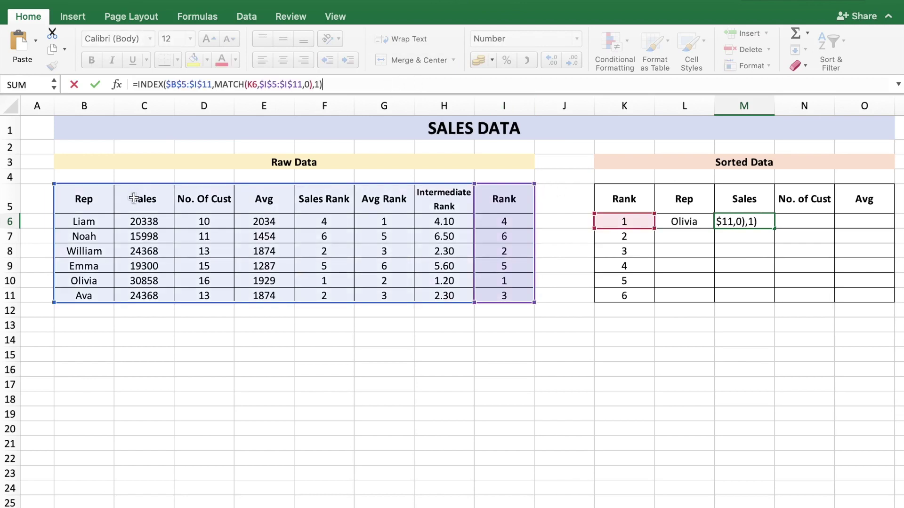
{"action": "left_click", "coordinate": [318, 85]}
{"action": "key", "text": "BackSpace"}
{"action": "type", "text": "2"}
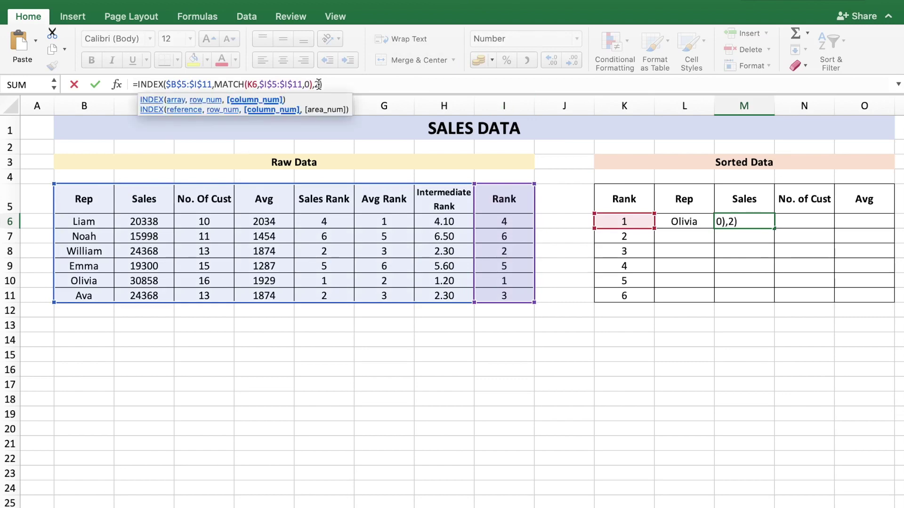
{"action": "key", "text": "Return"}
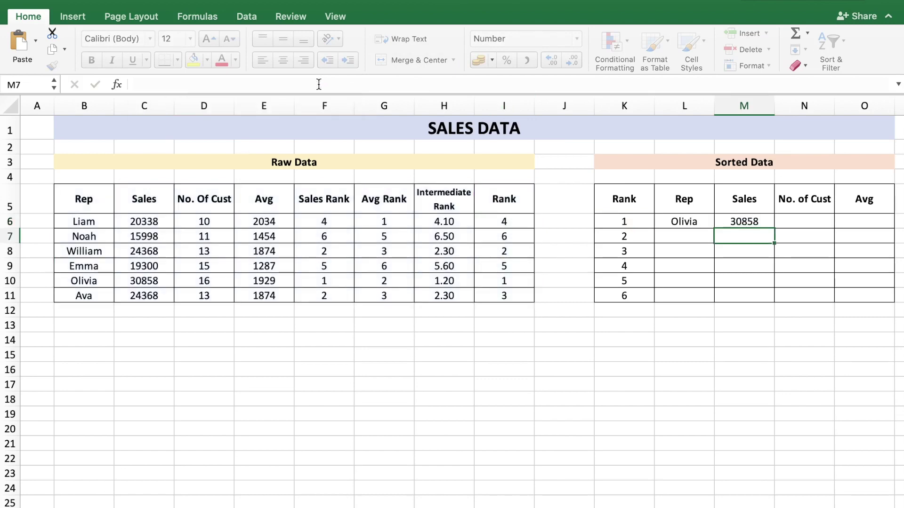
Reuse the copied INDEX/MATCH formula in N6 for No. of Cust, with the column number set to 3
{"action": "left_click", "coordinate": [803, 224]}
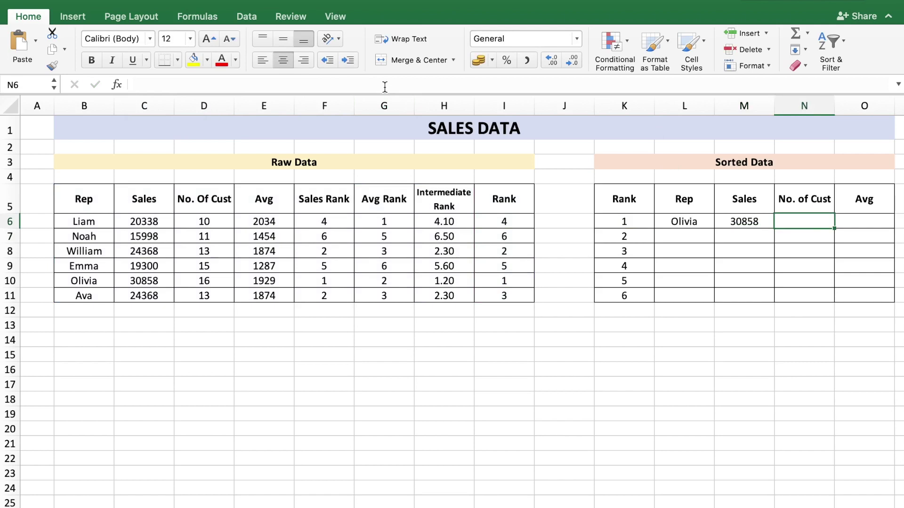
{"action": "left_click", "coordinate": [354, 84]}
{"action": "key", "text": "ctrl+v"}
{"action": "left_click", "coordinate": [319, 85]}
{"action": "key", "text": "BackSpace"}
{"action": "type", "text": "3"}
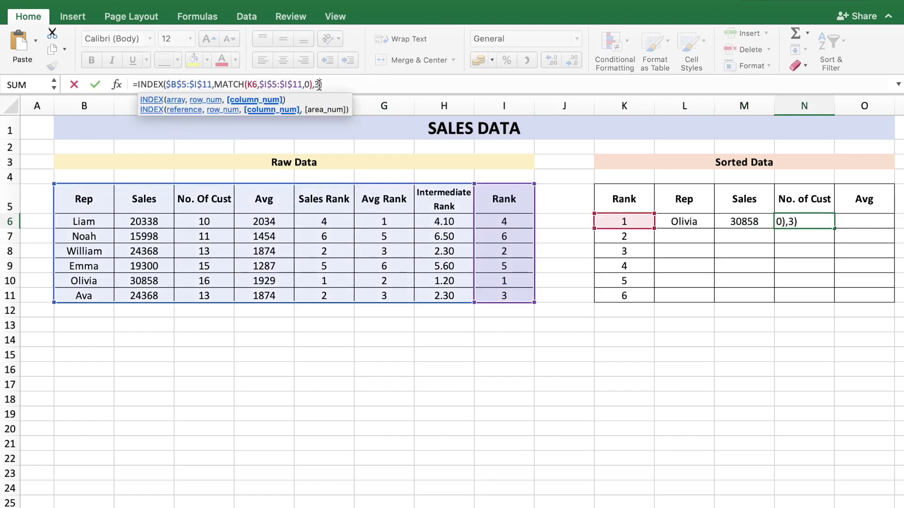
{"action": "key", "text": "Return"}
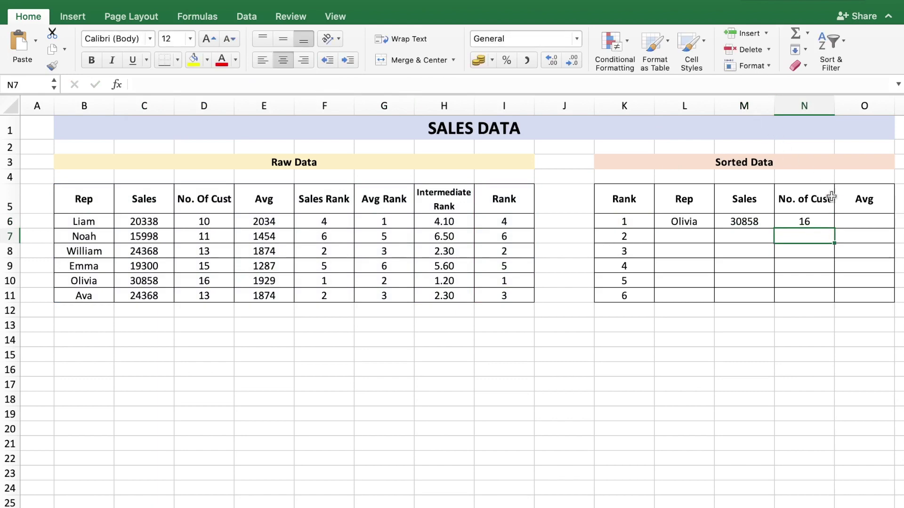
Reuse the copied INDEX/MATCH formula in O6 for Avg, with the column number set to 4
{"action": "left_click", "coordinate": [848, 223]}
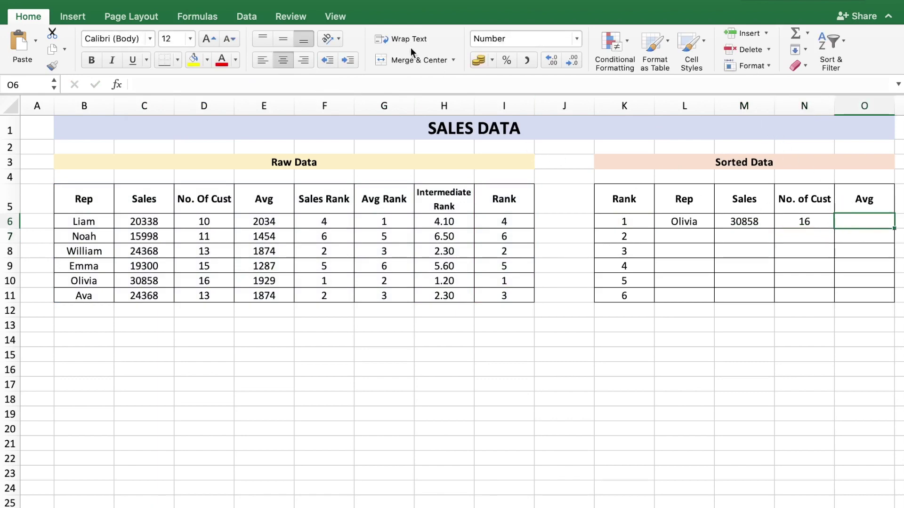
{"action": "left_click", "coordinate": [415, 84]}
{"action": "key", "text": "super+v"}
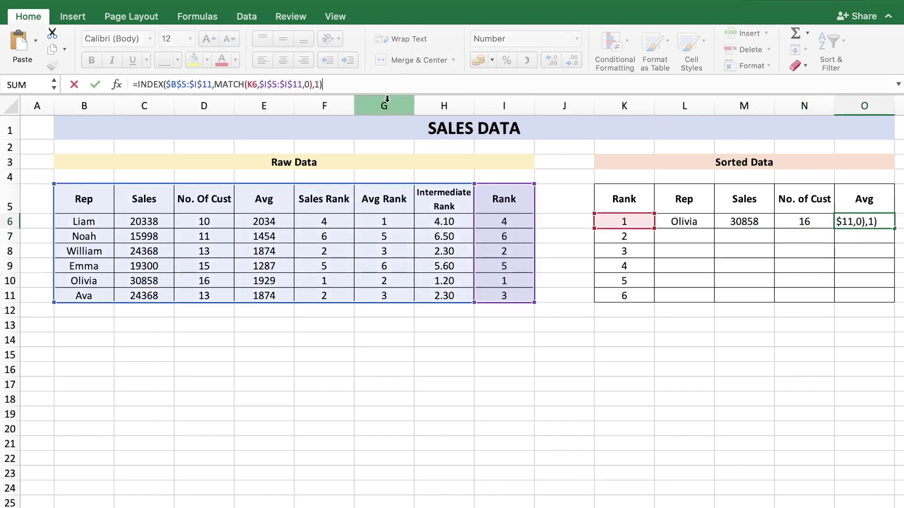
{"action": "left_click", "coordinate": [319, 85]}
{"action": "key", "text": "BackSpace"}
{"action": "type", "text": "4"}
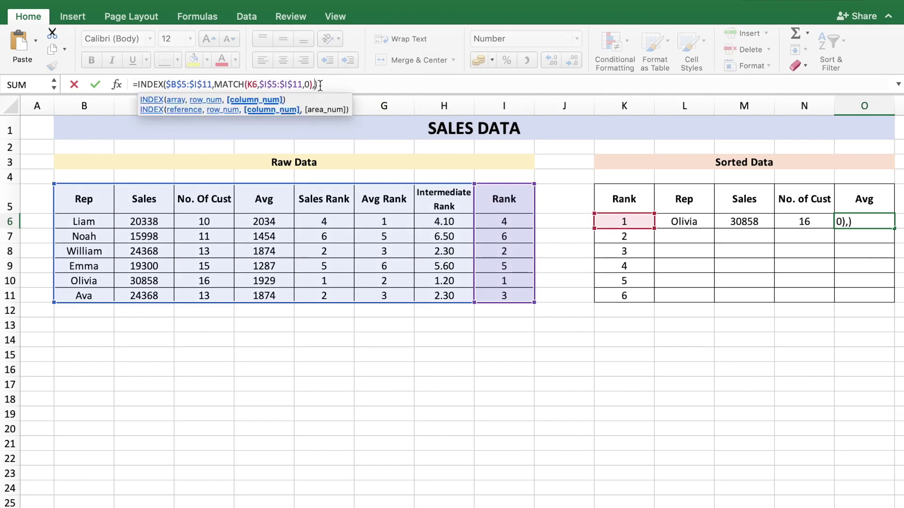
{"action": "key", "text": "Return"}
Fill the formulas in L6:O6 down to row 11 of the Sorted Data table
{"action": "left_click_drag", "start_coordinate": [680, 222], "coordinate": [864, 224]}
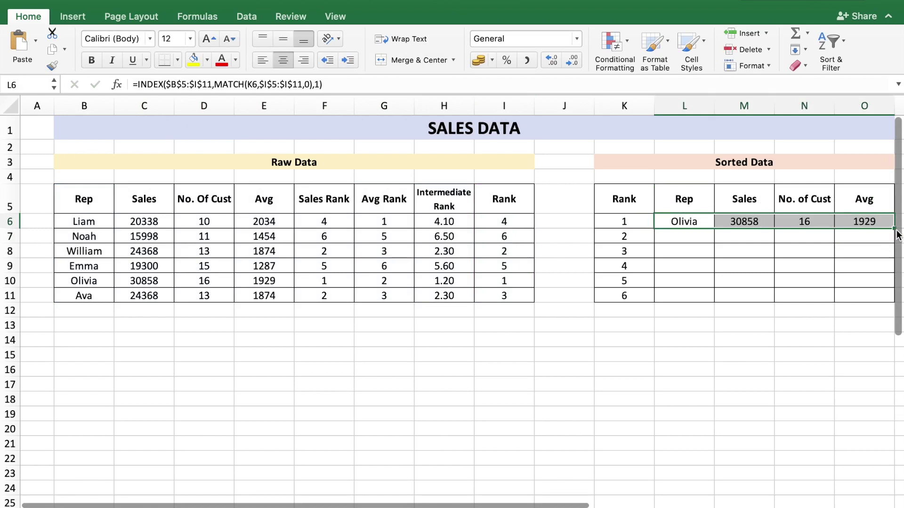
{"action": "scroll", "coordinate": [850, 249], "scroll_direction": "right", "scroll_amount": 2}
{"action": "left_click_drag", "start_coordinate": [854, 229], "coordinate": [850, 300]}
{"action": "scroll", "coordinate": [614, 373], "scroll_direction": "left", "scroll_amount": 2}
{"action": "left_click", "coordinate": [588, 373]}
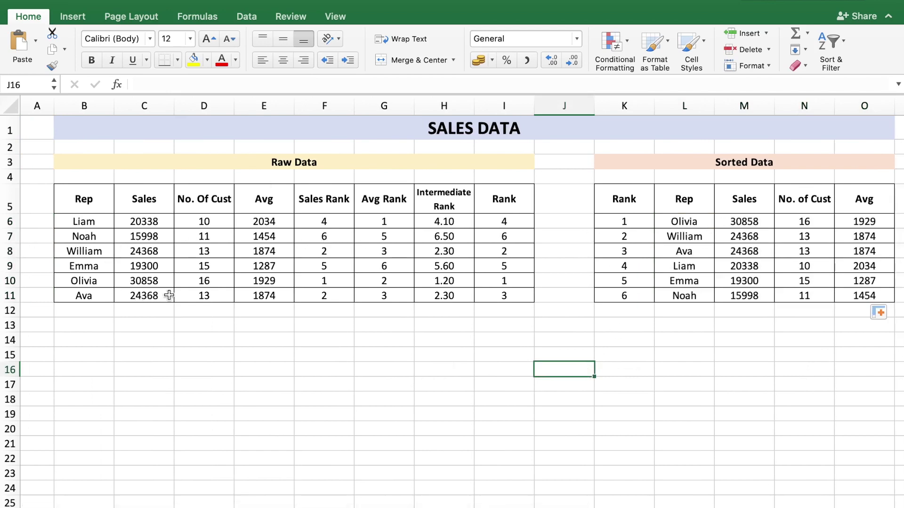
Set the number of customers in D11 to 11 and check the Intermediate Rank formula in H6
{"action": "left_click", "coordinate": [212, 297]}
{"action": "type", "text": "11"}
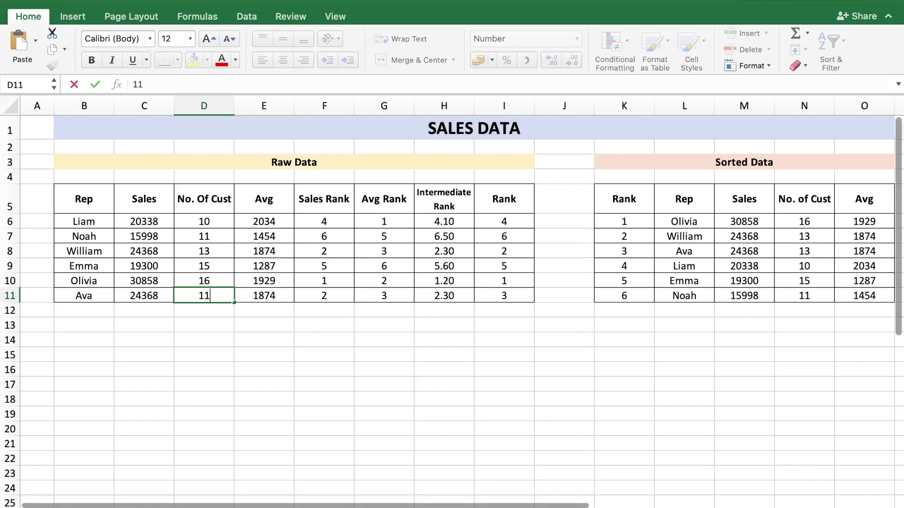
{"action": "key", "text": "Return"}
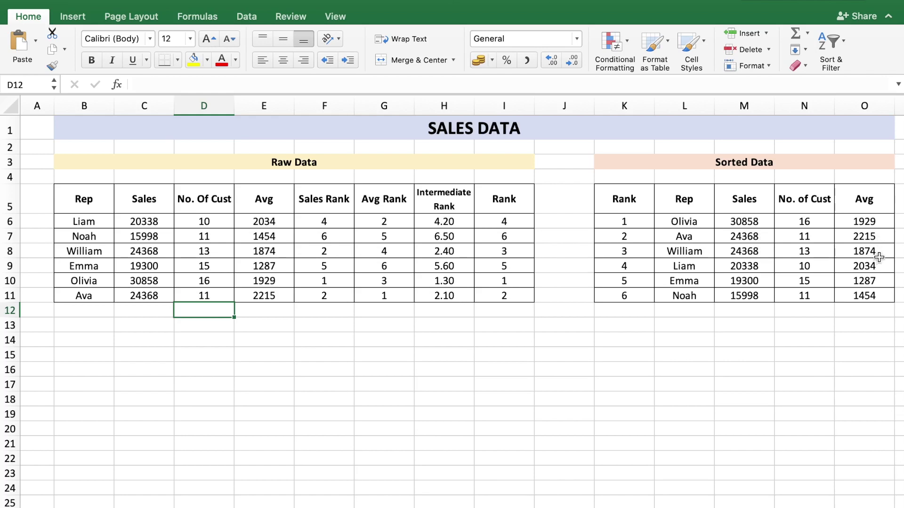
{"action": "left_click", "coordinate": [443, 223]}
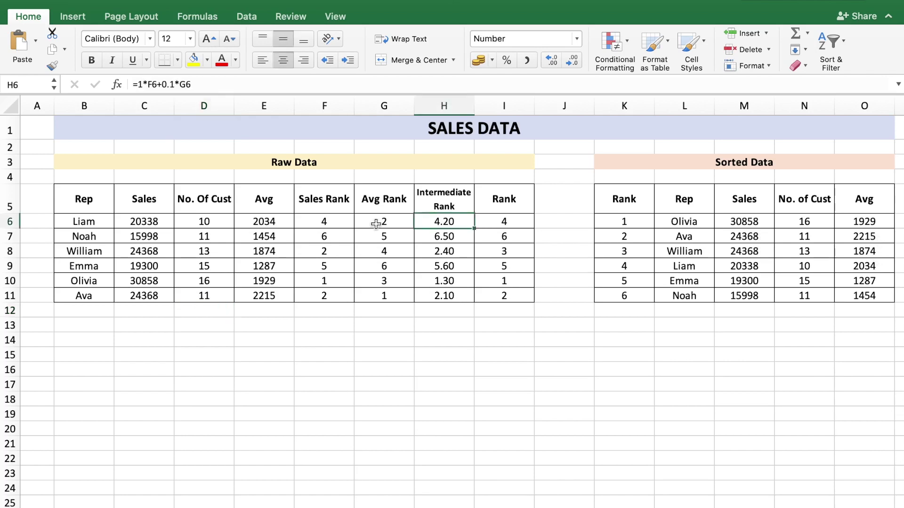